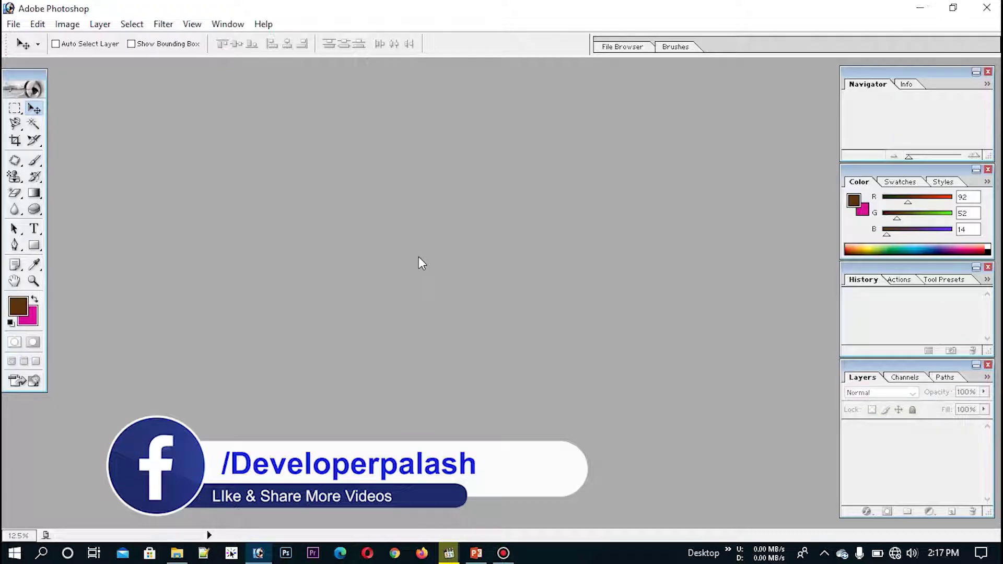
Step: Create a new white document with the 1920 x 1080 HDTV 1080i preset and maximize its window
left_click(505, 207)
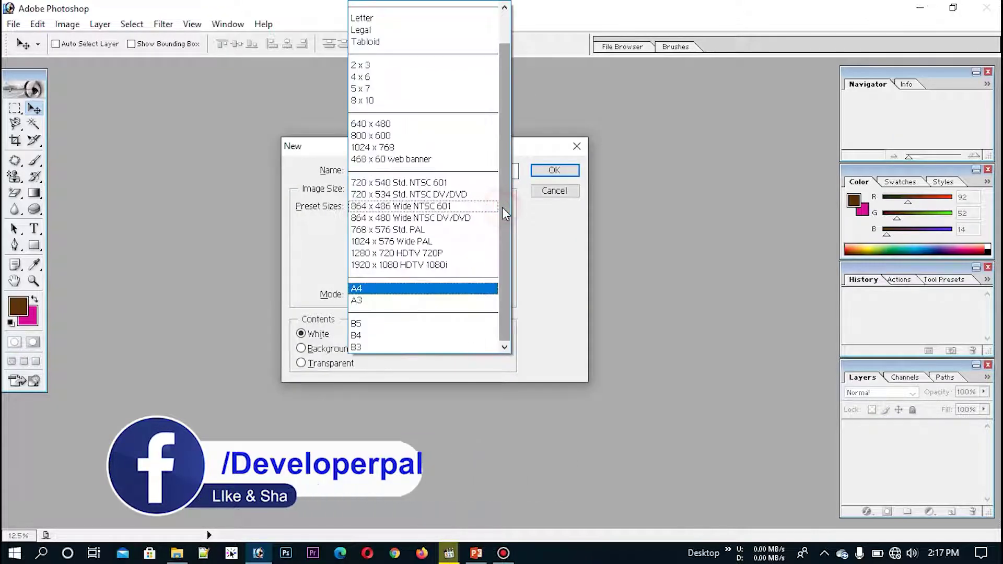
left_click(403, 260)
left_click(554, 170)
left_click(675, 73)
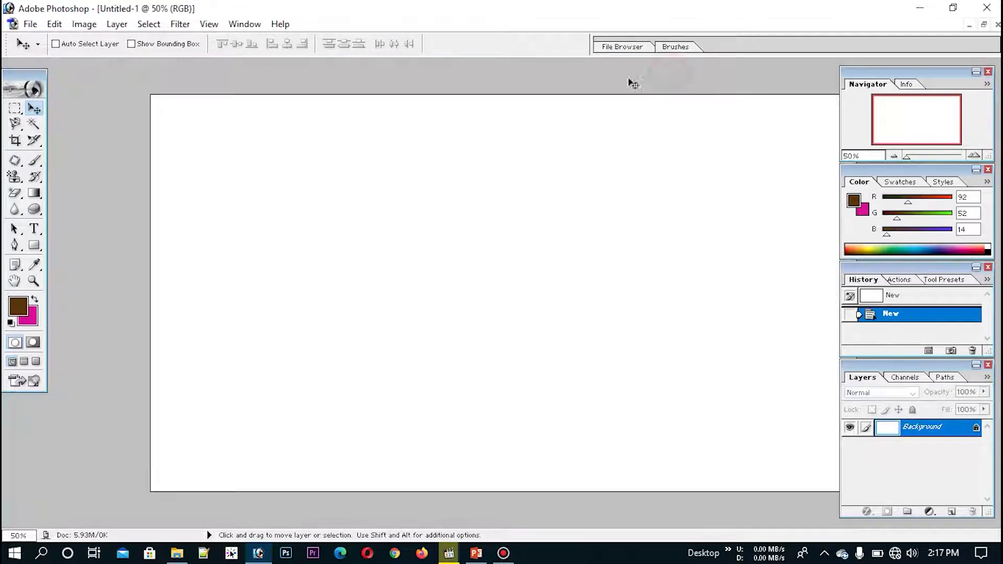
left_click_drag(751, 110, 683, 108)
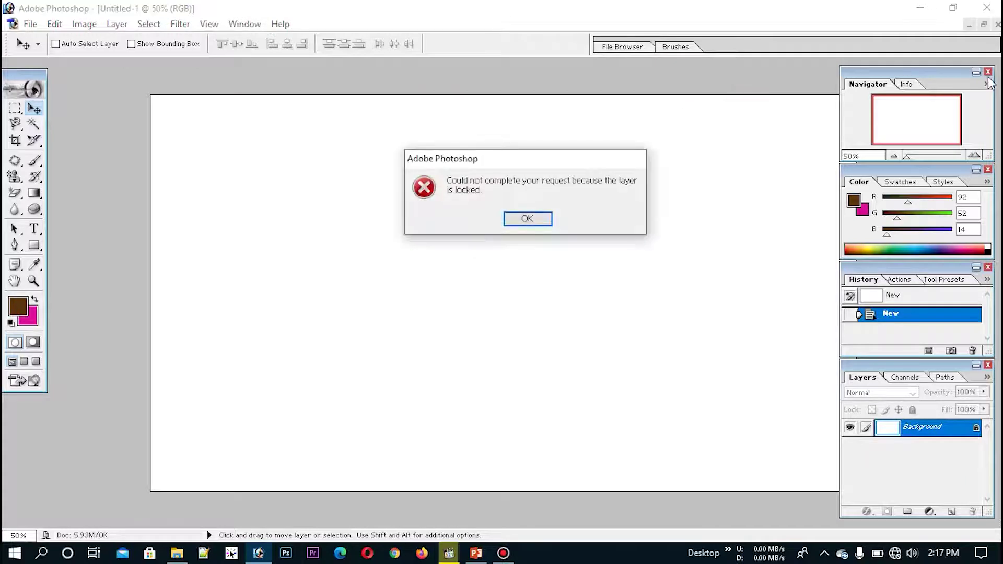
left_click(527, 218)
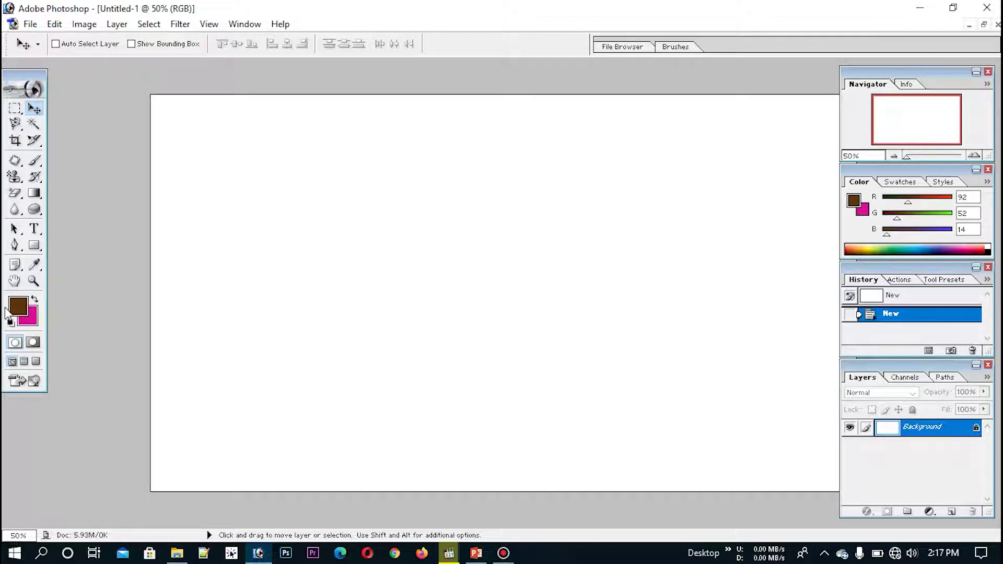
Step: Choose the Brush tool with the 9 px hard round preset and set its diameter to 57 px
left_click(34, 161)
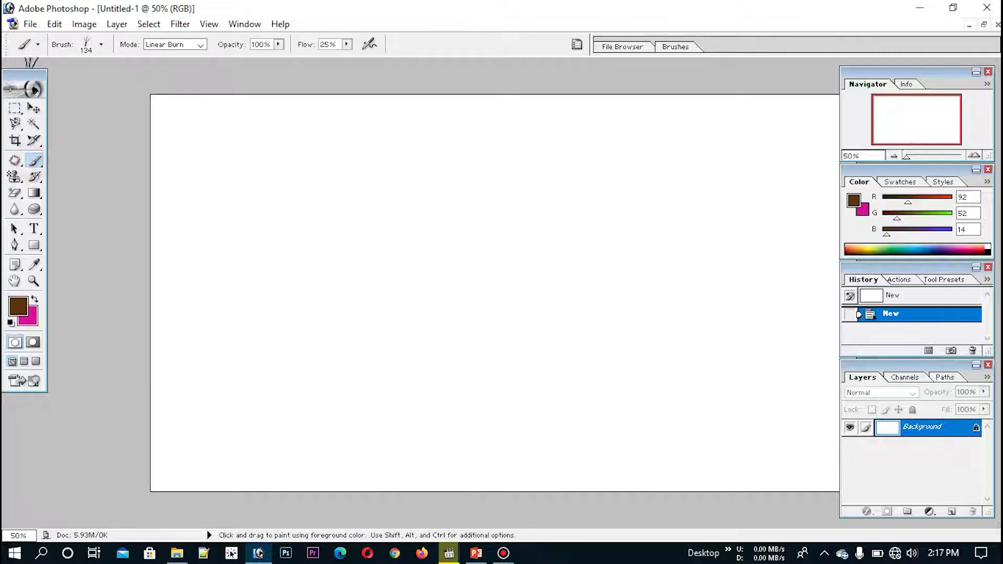
left_click(38, 44)
left_click(37, 44)
left_click(101, 45)
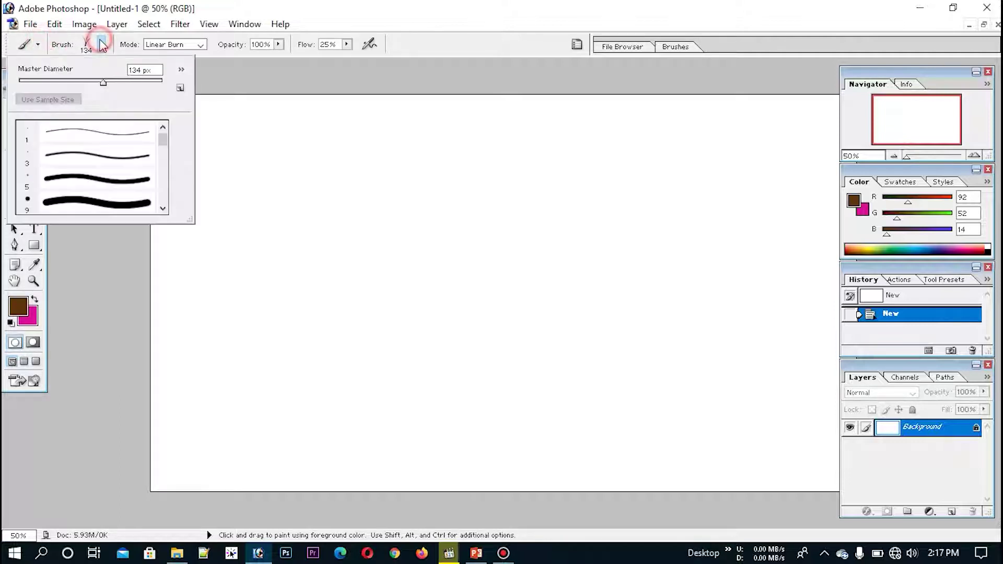
mouse_move(166, 139)
left_mouse_down()
mouse_move(163, 196)
mouse_move(161, 129)
mouse_move(165, 137)
left_mouse_up()
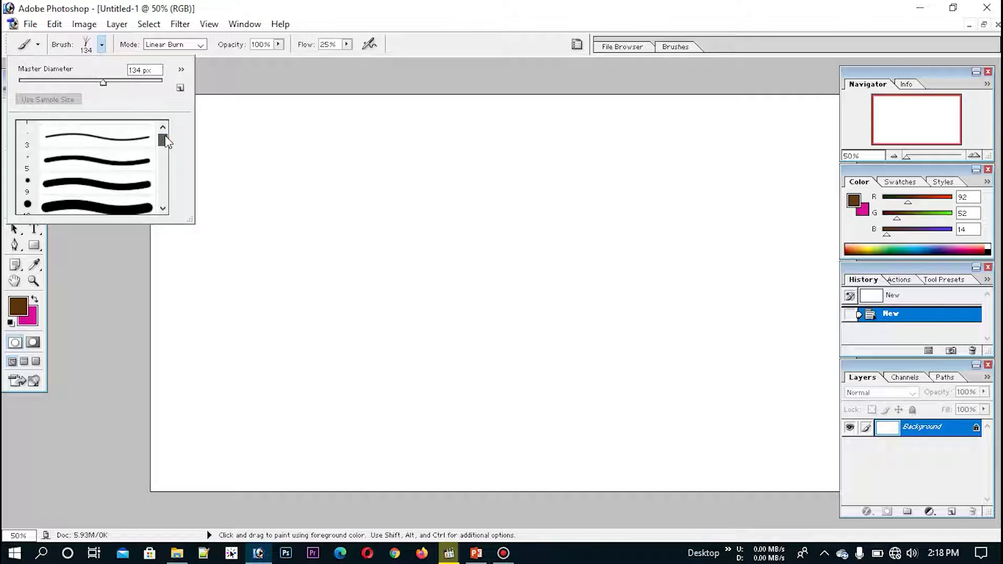
left_click(99, 186)
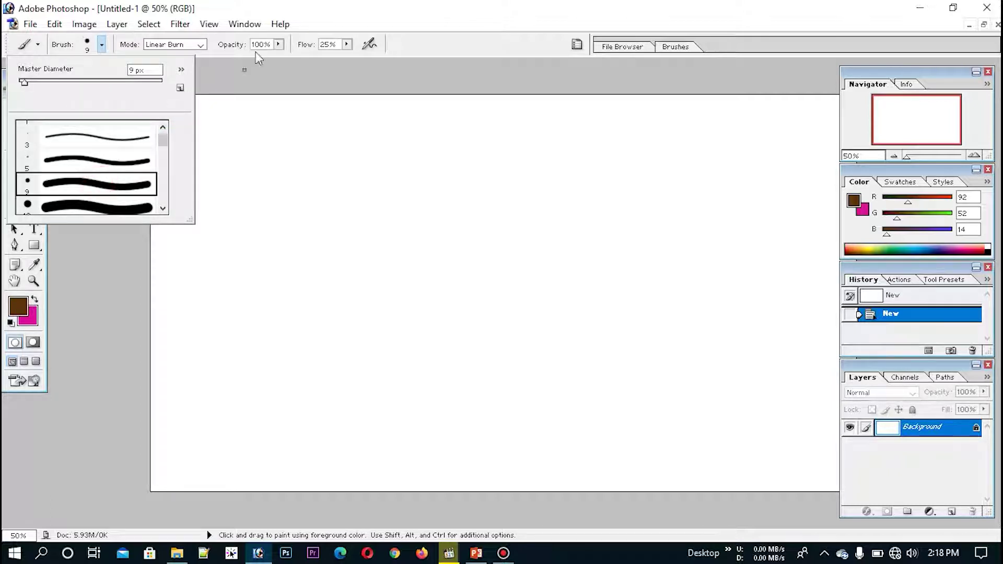
left_click(59, 81)
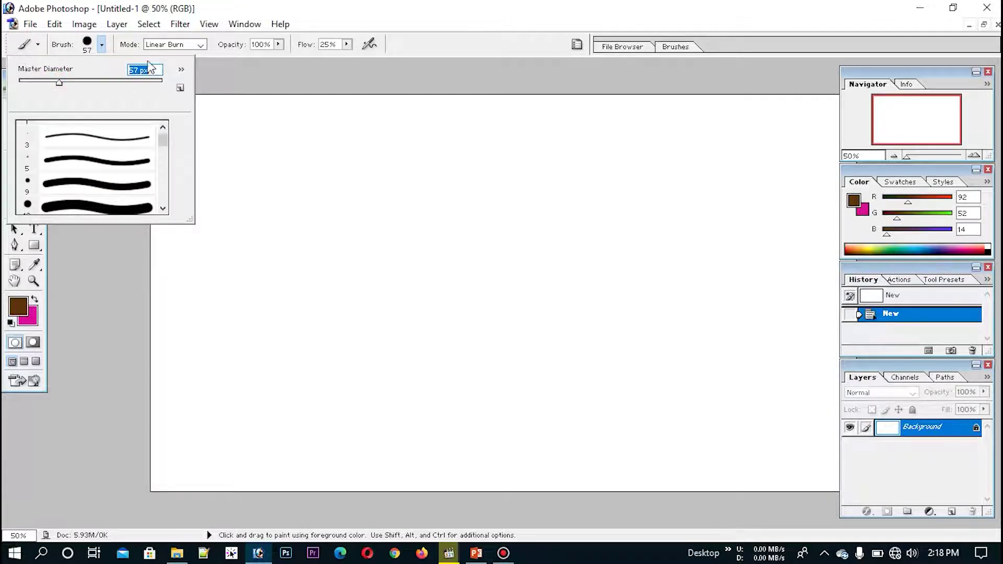
left_click(118, 275)
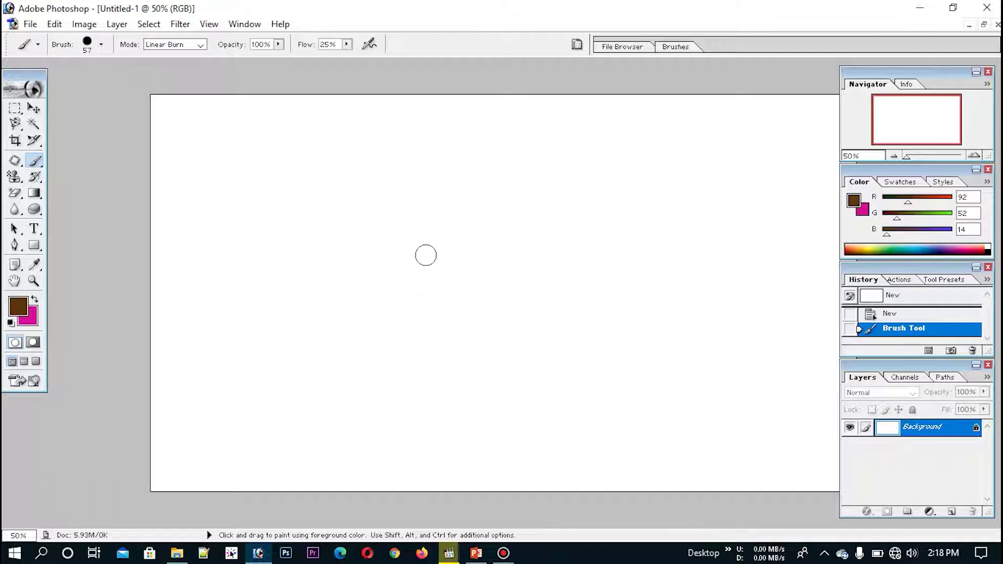
Step: Paint a short brown test stroke near the middle of the canvas and undo it
left_click(427, 261)
left_click_drag(427, 261, 436, 289)
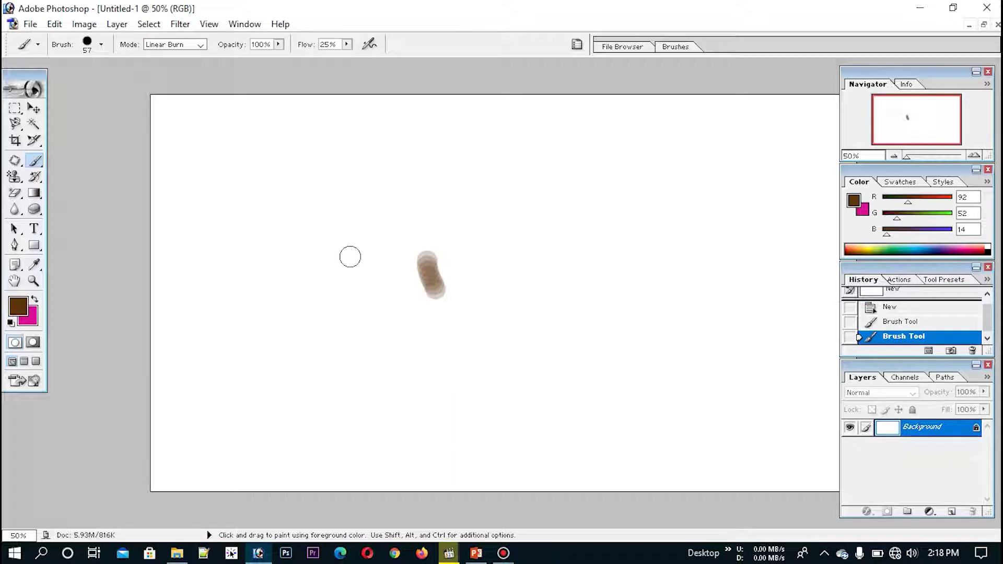
key("ctrl+z")
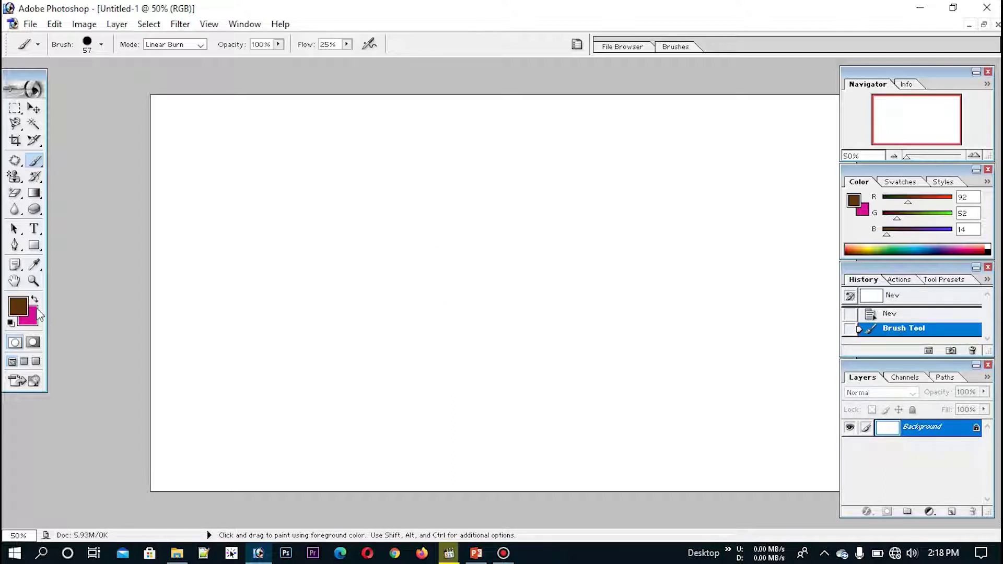
Step: Set the foreground color to an orange-brown with RGB 178, 101, 29
left_click(20, 308)
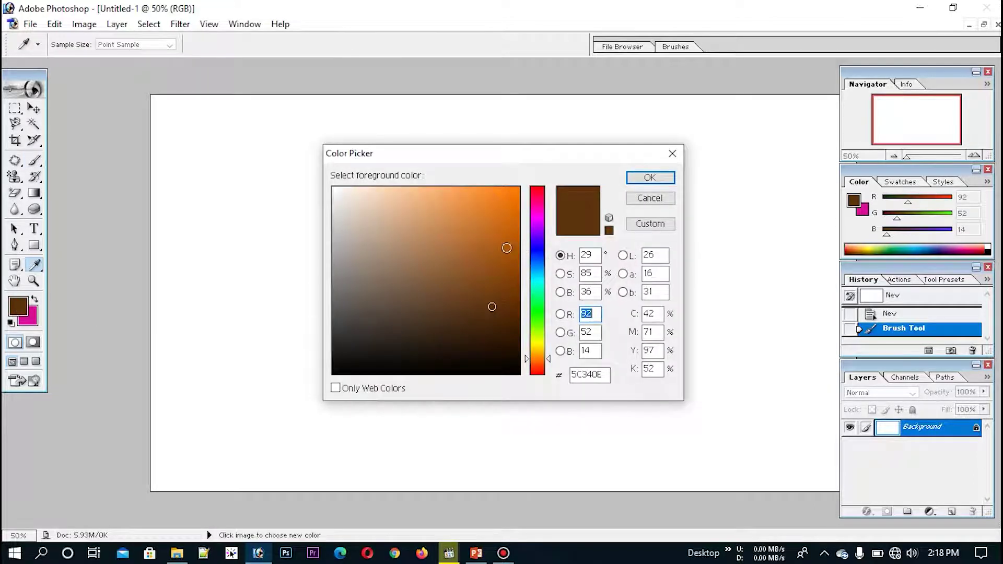
left_click(481, 270)
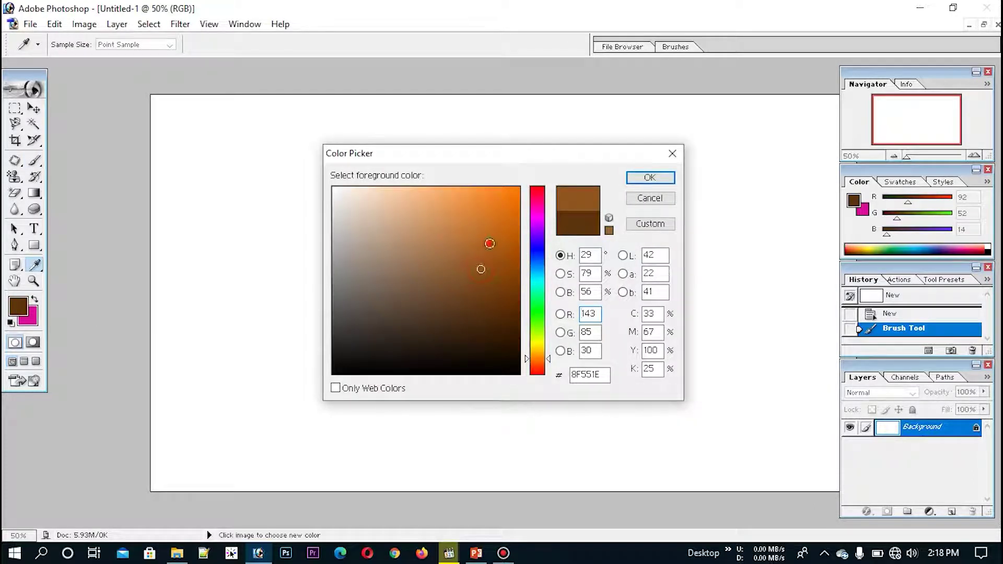
left_click(491, 243)
left_click(633, 177)
Step: Paint two curved trunk sides in the lower half of the canvas and join their upper ends with a sagging stroke at 100% flow
mouse_move(432, 294)
left_mouse_down()
mouse_move(457, 325)
mouse_move(490, 441)
mouse_move(489, 485)
left_mouse_up()
mouse_move(647, 286)
left_mouse_down()
mouse_move(621, 439)
mouse_move(645, 486)
left_mouse_up()
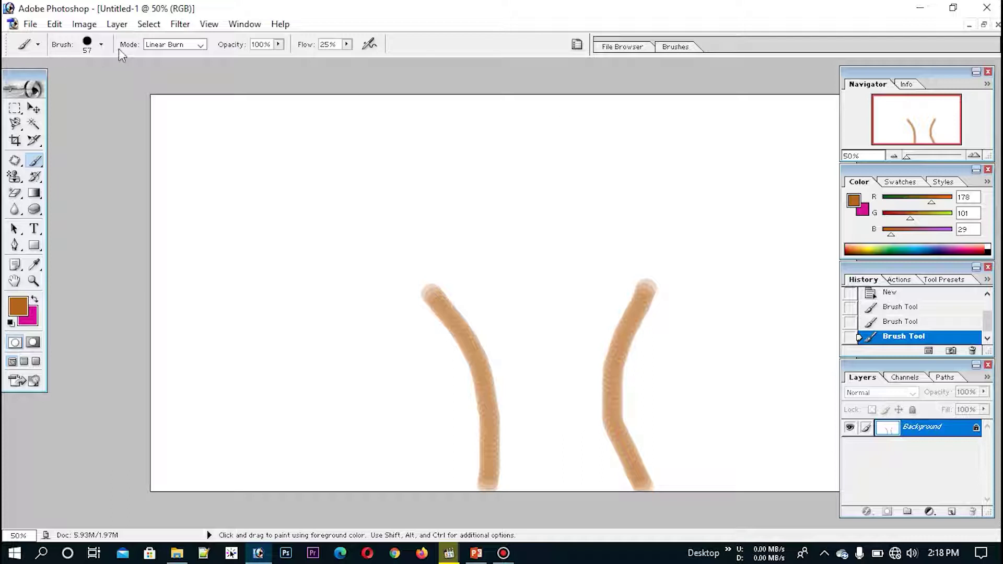
key("shift+0")
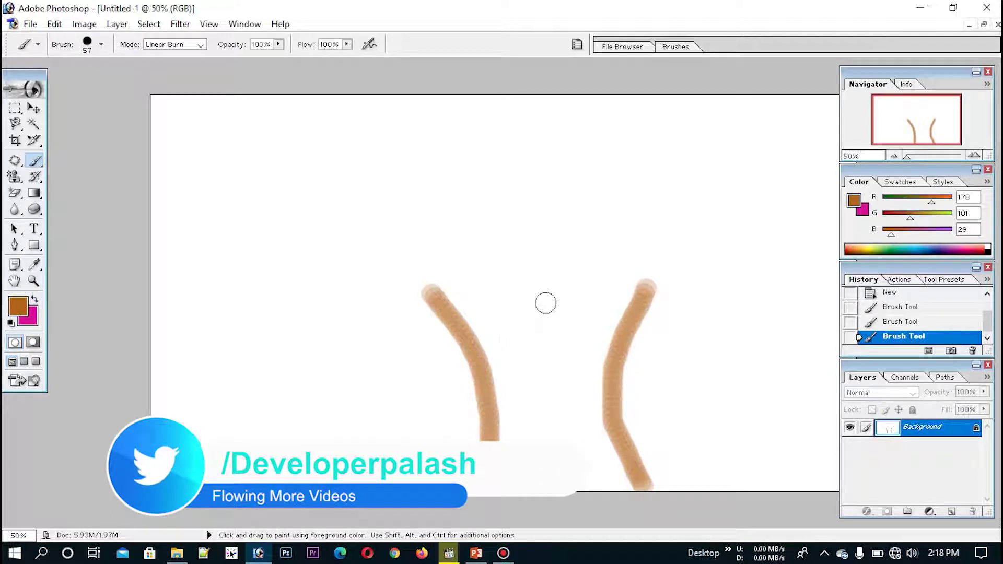
left_click(437, 285)
mouse_move(437, 284)
left_mouse_down()
mouse_move(520, 312)
mouse_move(584, 313)
mouse_move(642, 288)
left_mouse_up()
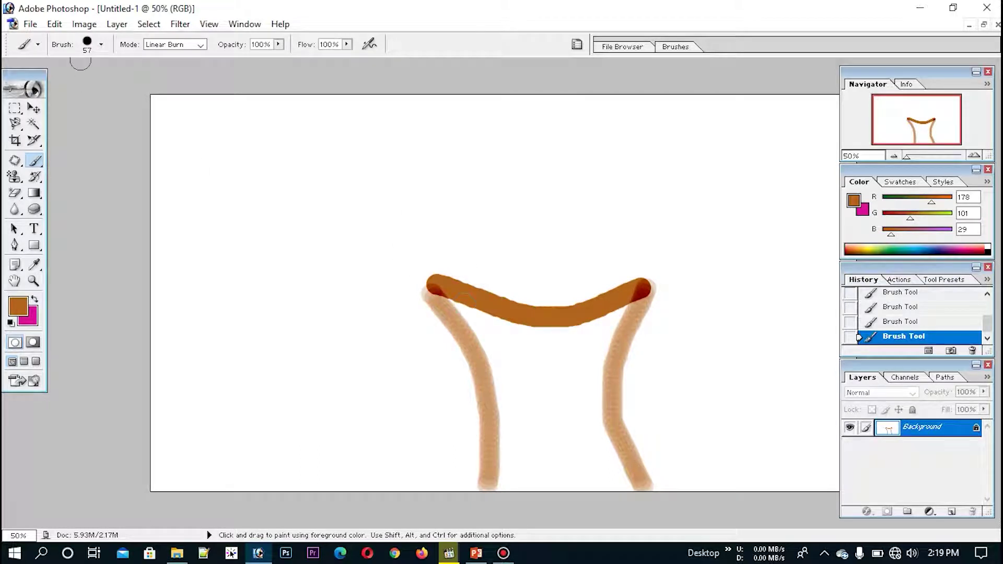
Step: Enlarge the brush to 84 px and fill the inside of the trunk outline with brown strokes
left_click(100, 46)
left_click_drag(116, 81, 126, 81)
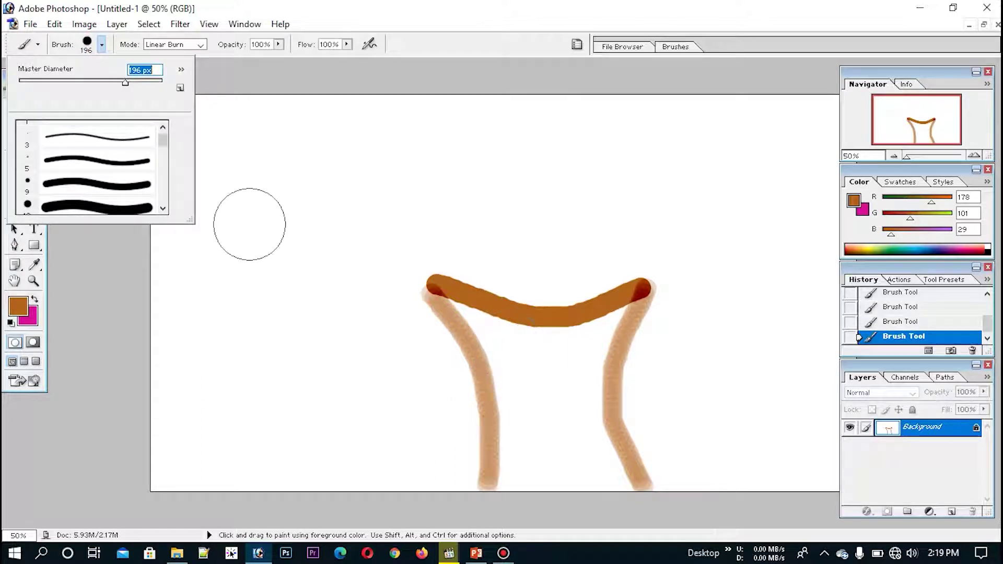
left_click(79, 82)
left_click_drag(546, 365, 539, 332)
mouse_move(441, 293)
left_mouse_down()
mouse_move(466, 319)
mouse_move(494, 489)
left_mouse_up()
mouse_move(489, 313)
left_mouse_down()
mouse_move(520, 345)
mouse_move(524, 471)
mouse_move(490, 320)
mouse_move(617, 323)
mouse_move(577, 403)
mouse_move(605, 453)
mouse_move(563, 399)
mouse_move(581, 332)
mouse_move(588, 473)
mouse_move(500, 484)
mouse_move(630, 489)
left_mouse_up()
mouse_move(575, 355)
left_mouse_down()
mouse_move(580, 460)
mouse_move(575, 397)
left_mouse_up()
Step: Convert the Background into Layer 0 and darken the trunk with more overlapping strokes, undoing the last one
double_click(922, 427)
left_click(603, 253)
mouse_move(580, 339)
left_mouse_down()
mouse_move(544, 419)
mouse_move(475, 312)
mouse_move(448, 307)
mouse_move(497, 483)
left_mouse_up()
mouse_move(434, 288)
left_mouse_down()
mouse_move(493, 307)
mouse_move(644, 291)
mouse_move(643, 480)
left_mouse_up()
mouse_move(601, 352)
left_mouse_down()
mouse_move(601, 427)
mouse_move(578, 339)
mouse_move(495, 332)
mouse_move(531, 335)
mouse_move(522, 420)
mouse_move(596, 490)
mouse_move(541, 490)
mouse_move(526, 486)
mouse_move(606, 484)
mouse_move(592, 440)
mouse_move(578, 431)
mouse_move(583, 457)
mouse_move(596, 347)
mouse_move(610, 318)
mouse_move(446, 288)
mouse_move(574, 303)
mouse_move(640, 290)
mouse_move(423, 324)
left_mouse_up()
key("ctrl+z")
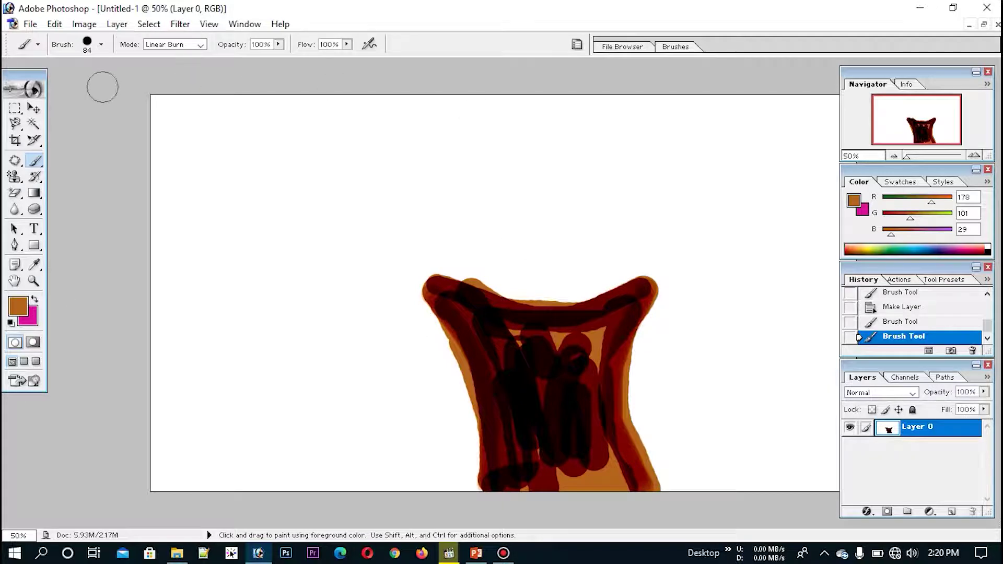
Step: Select the 74 px scattered maple leaf brush preset
left_click(102, 44)
left_click(163, 161)
left_click_drag(165, 162, 171, 187)
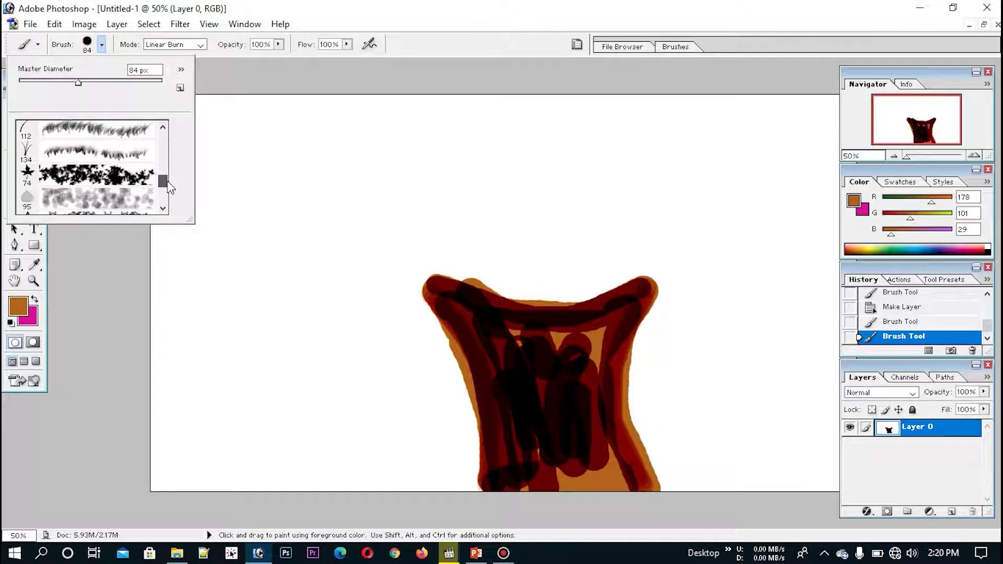
left_click(104, 177)
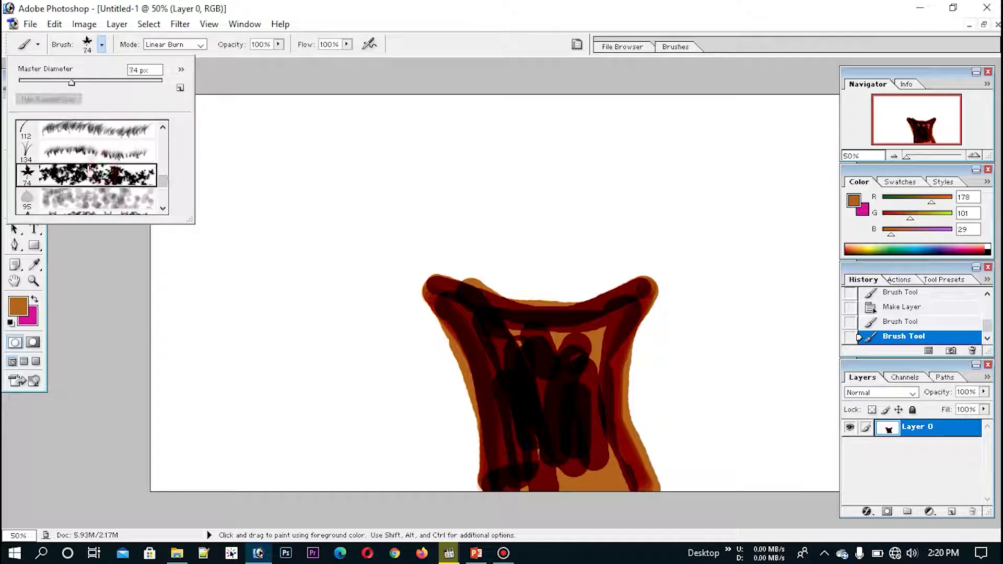
Step: Change the background color to a dark green with a hue of 130°
left_click(31, 320)
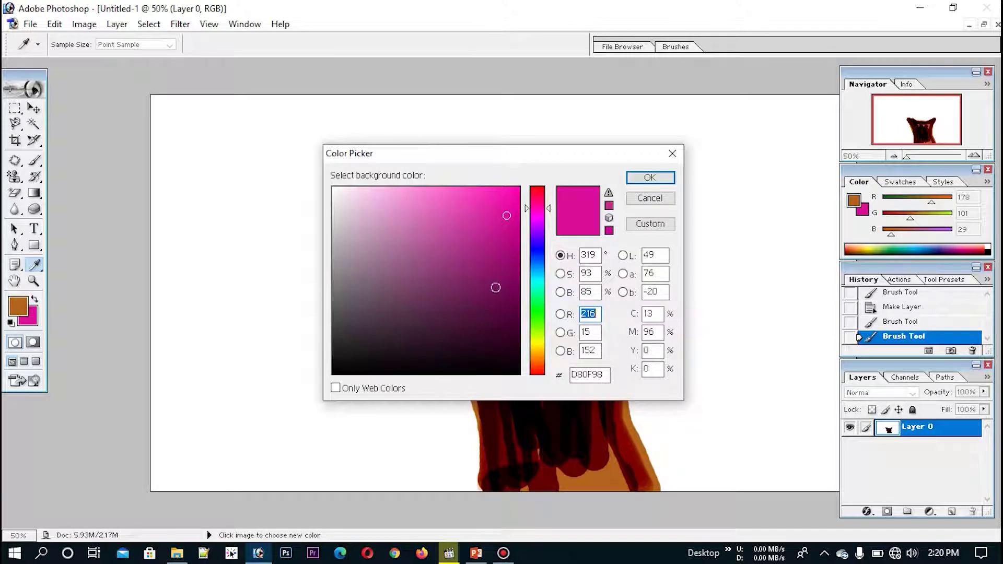
left_click_drag(538, 230, 547, 308)
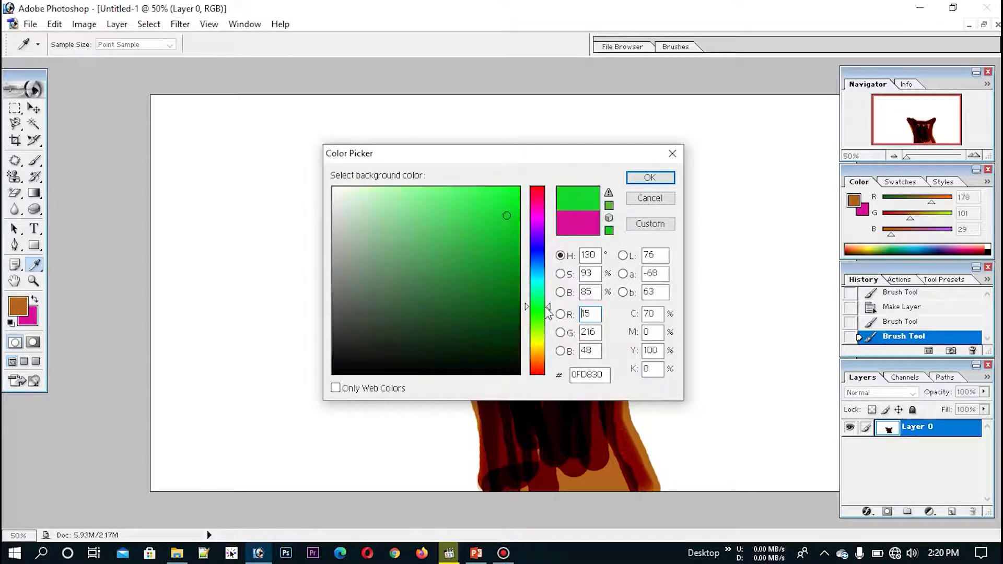
left_click_drag(508, 217, 511, 270)
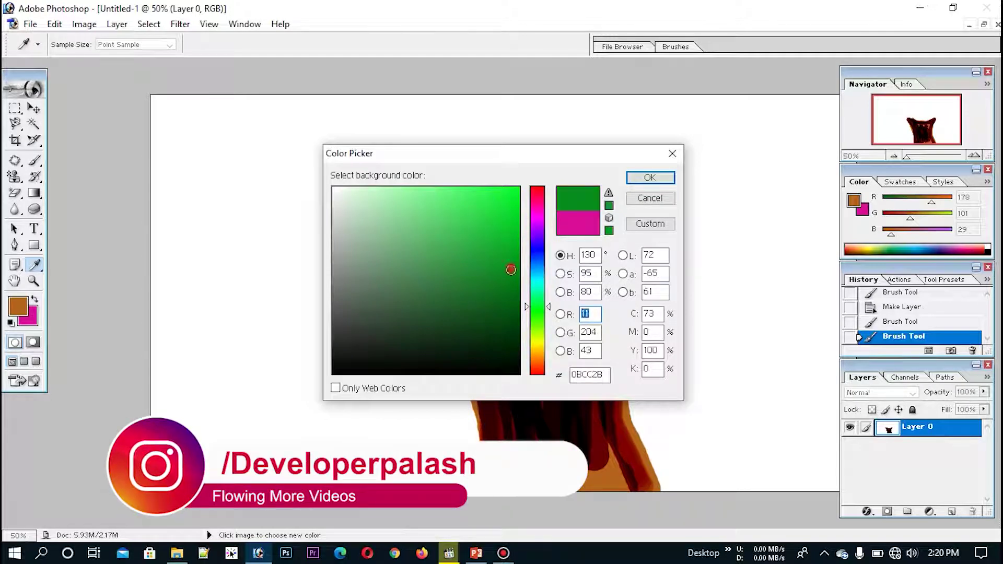
left_click(647, 177)
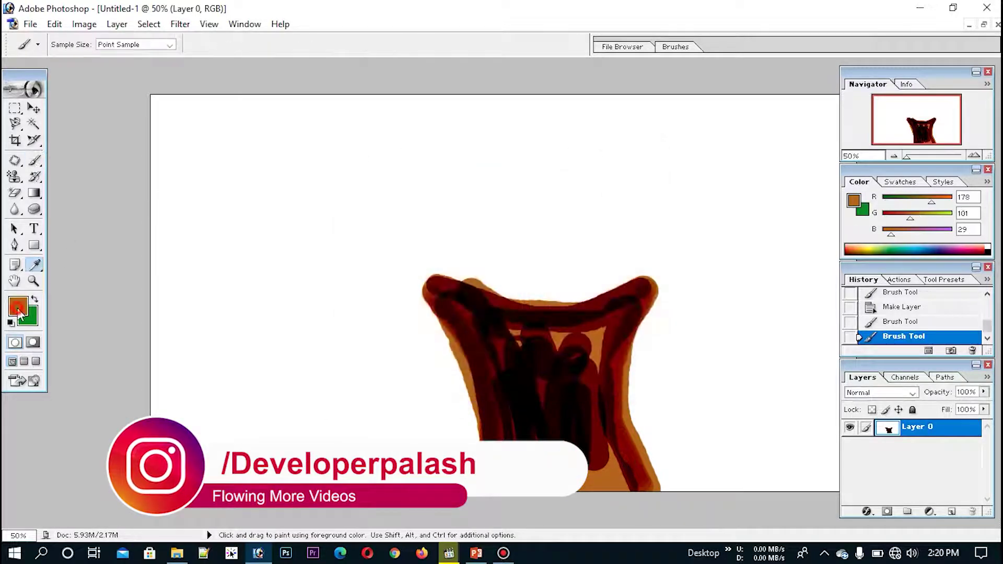
Step: Set the foreground color to a green with RGB 37, 172, 23
left_click(18, 308)
left_click_drag(537, 300, 541, 316)
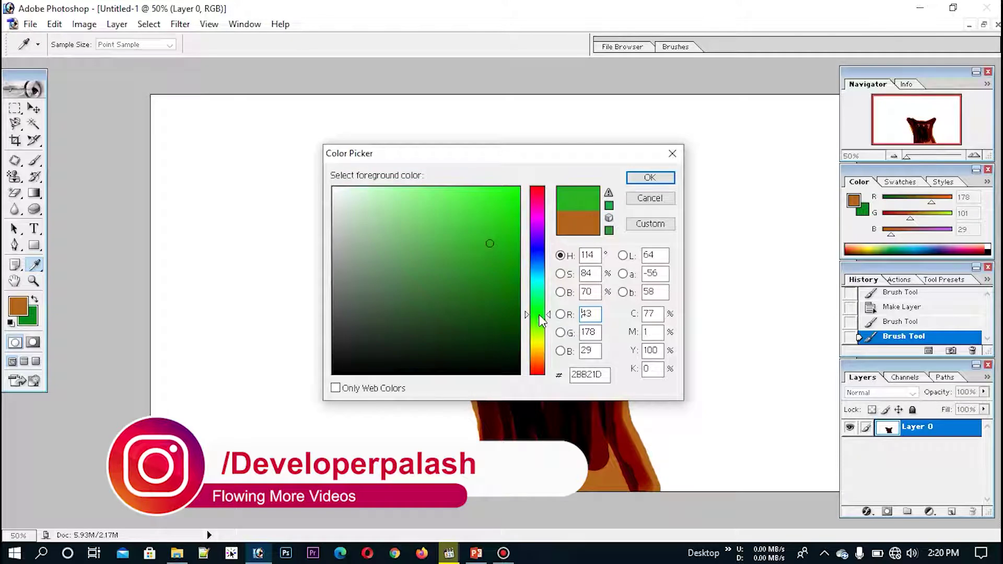
left_click(495, 248)
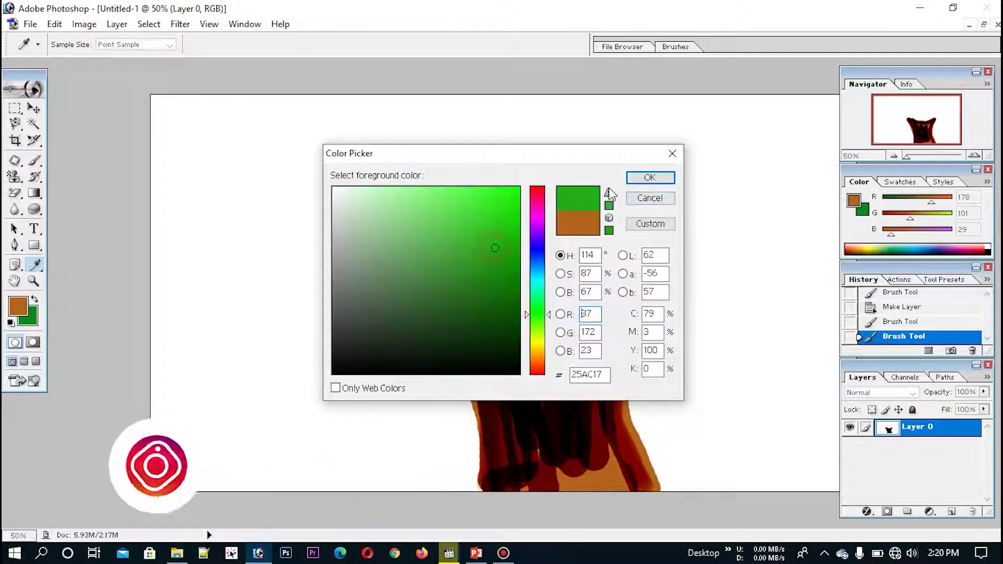
left_click(648, 177)
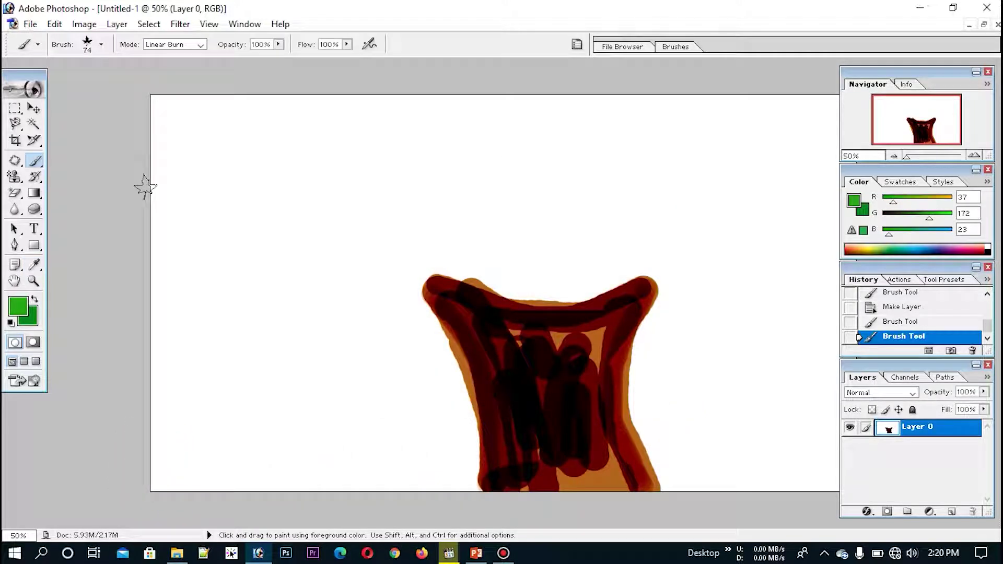
Step: Paint dense green foliage across the upper canvas and around the trunk top with overlapping leaf brush strokes
mouse_move(295, 264)
left_mouse_down()
mouse_move(460, 238)
mouse_move(771, 257)
mouse_move(474, 264)
mouse_move(249, 289)
mouse_move(671, 163)
mouse_move(520, 101)
mouse_move(267, 81)
mouse_move(188, 110)
mouse_move(163, 266)
left_mouse_up()
left_click_drag(161, 206, 643, 108)
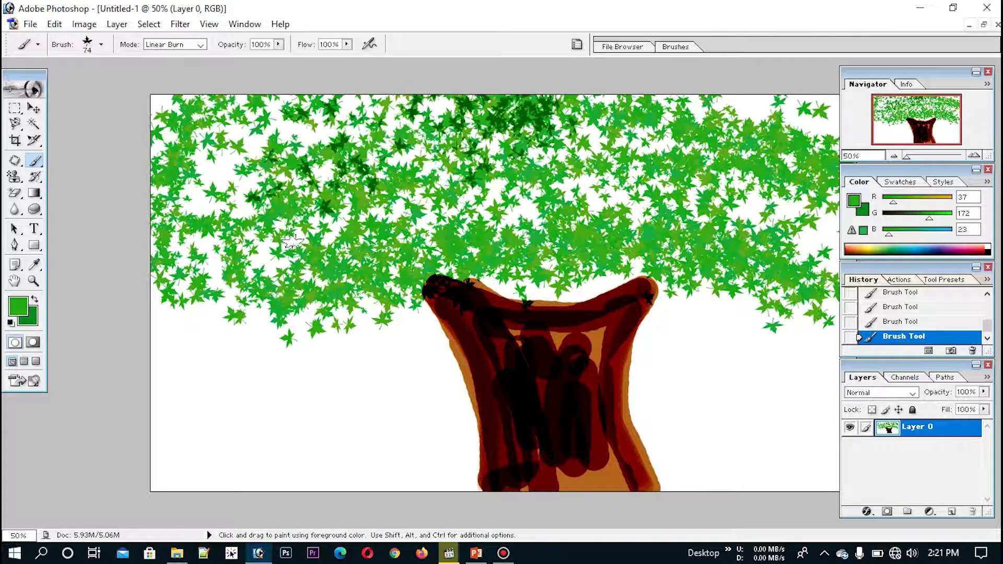
left_click_drag(168, 204, 522, 109)
left_click_drag(703, 114, 839, 128)
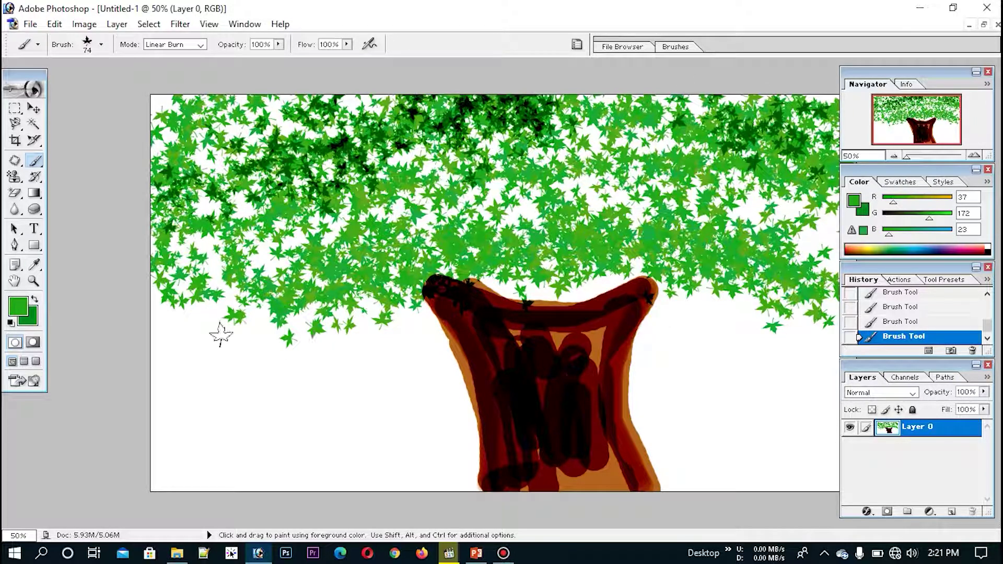
mouse_move(369, 304)
left_mouse_down()
mouse_move(578, 268)
mouse_move(727, 272)
mouse_move(771, 295)
left_mouse_up()
mouse_move(676, 305)
left_mouse_down()
mouse_move(413, 321)
mouse_move(435, 298)
mouse_move(690, 292)
mouse_move(752, 309)
mouse_move(815, 241)
mouse_move(831, 202)
left_mouse_up()
left_click_drag(251, 311, 116, 276)
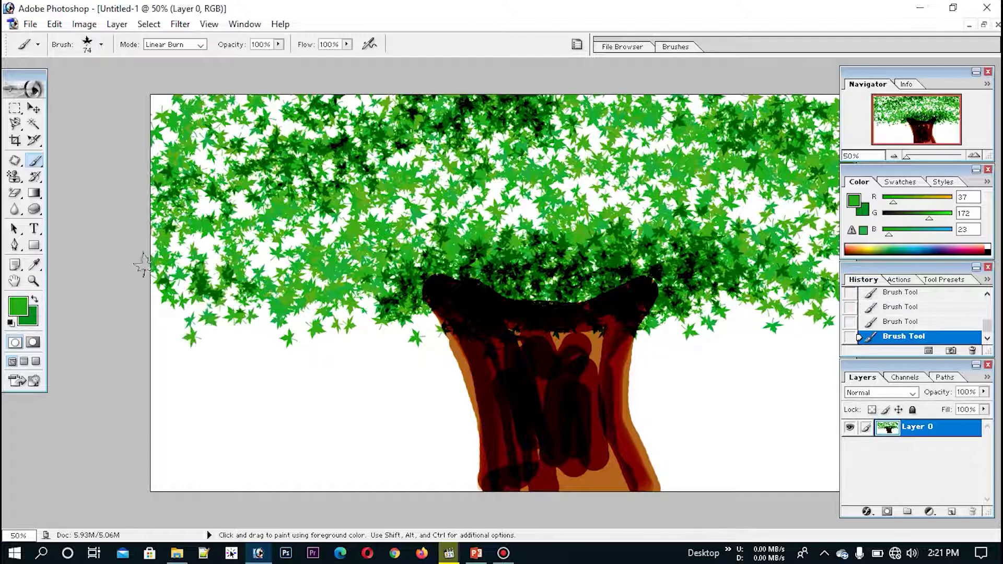
left_click_drag(313, 214, 831, 271)
left_click_drag(733, 148, 577, 162)
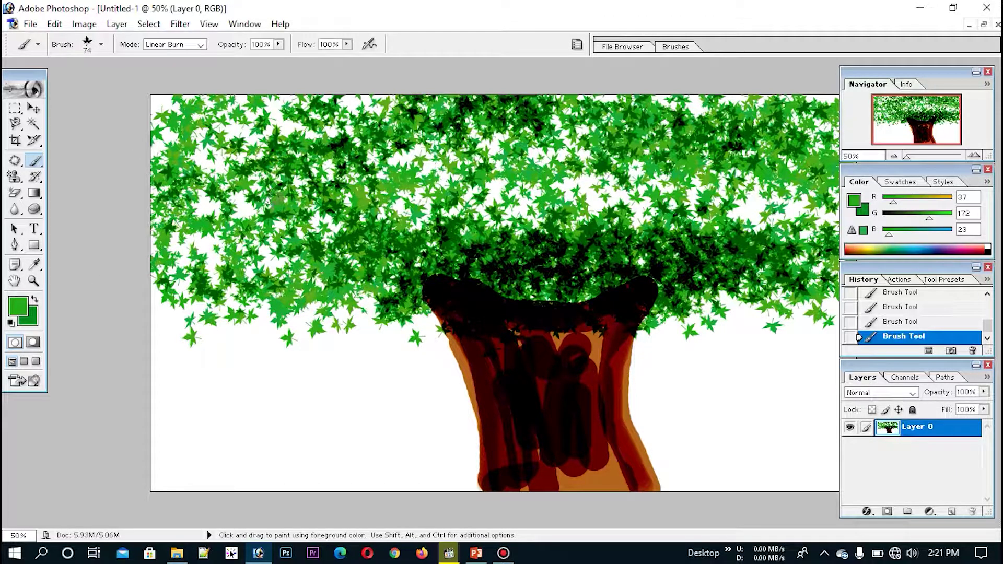
left_click(441, 182)
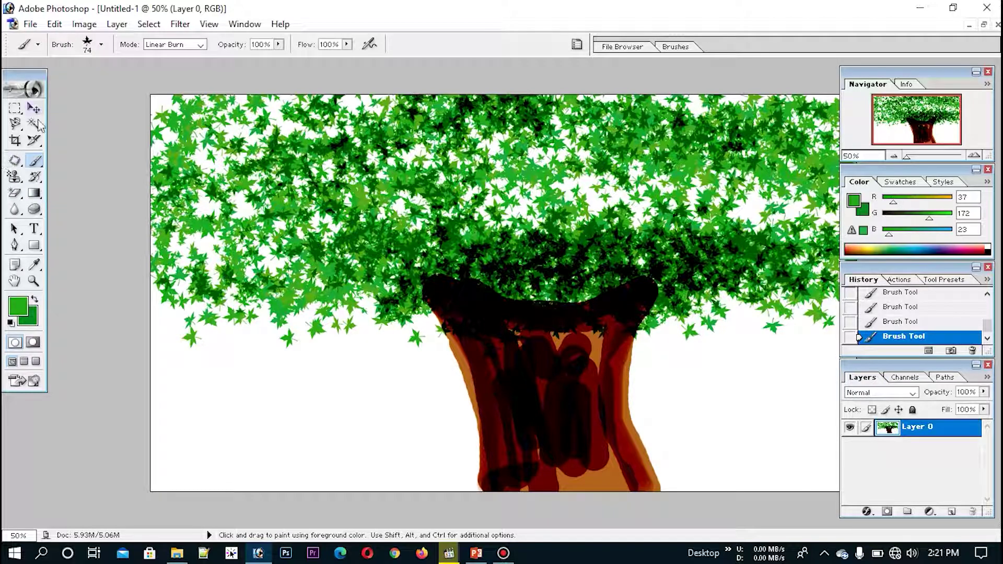
Step: Switch to the Path Selection tool and add a new empty layer above the tree painting
left_click(15, 231)
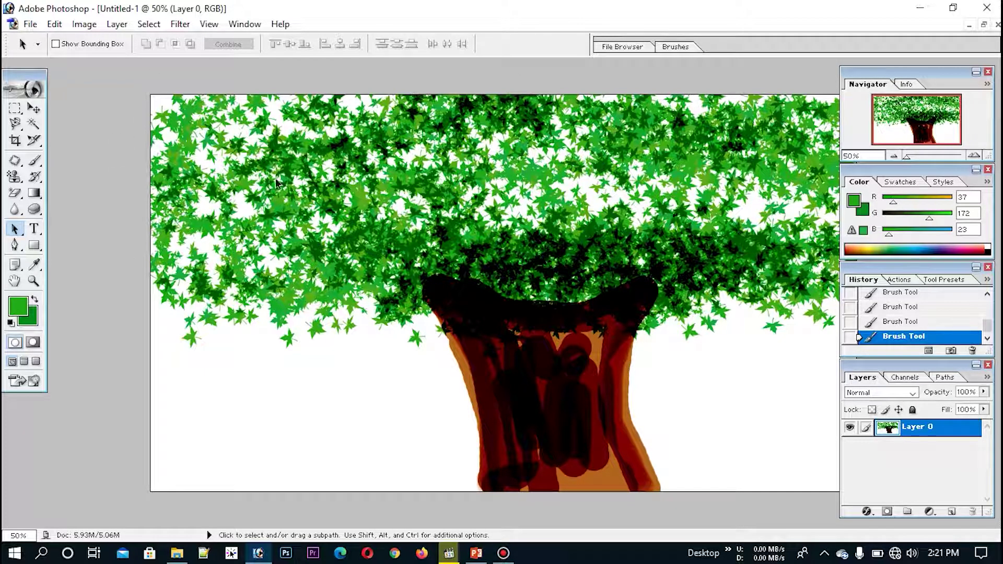
left_click(952, 513)
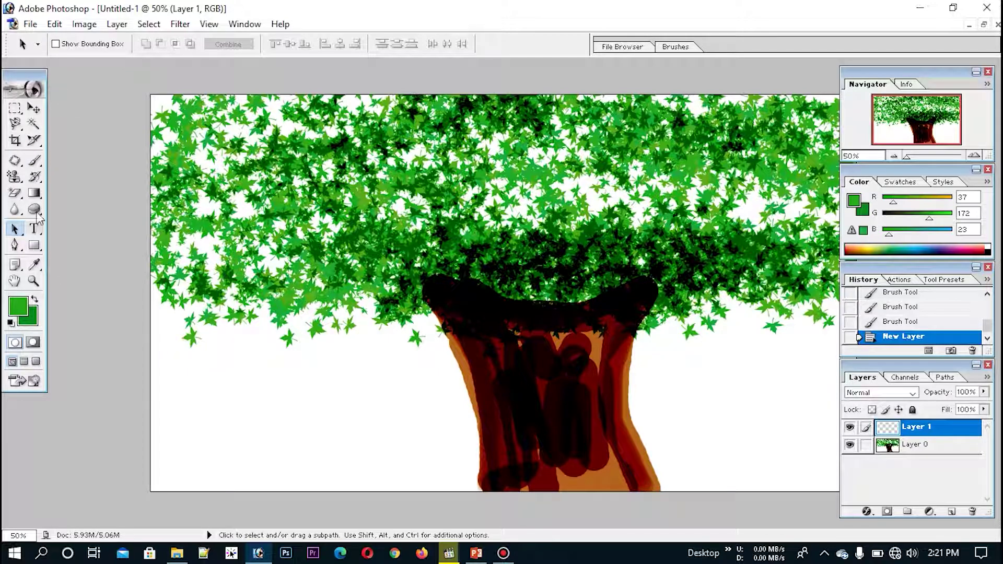
Step: Choose the Brush tool with the 112 px grass-blade brush
left_click(34, 160)
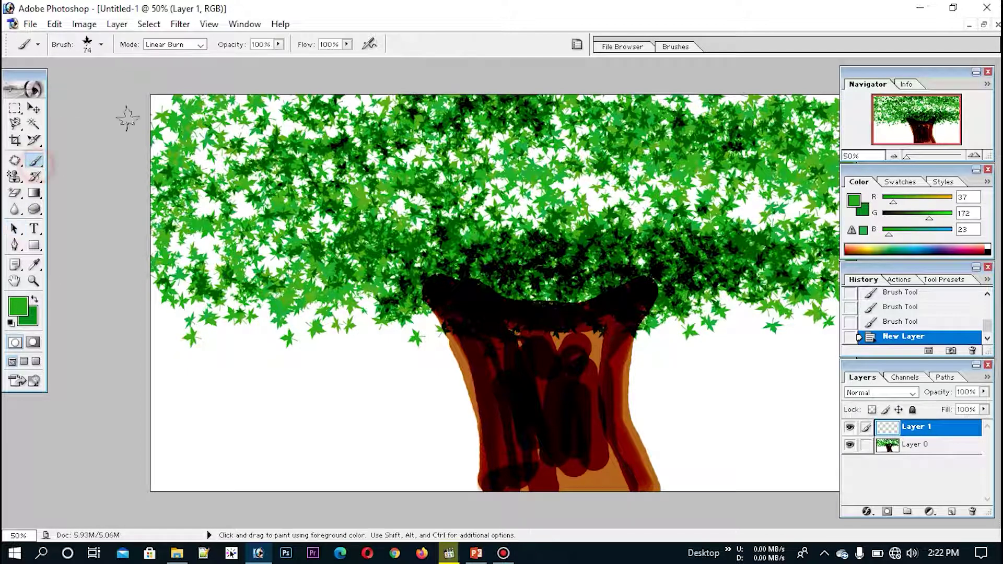
left_click(101, 44)
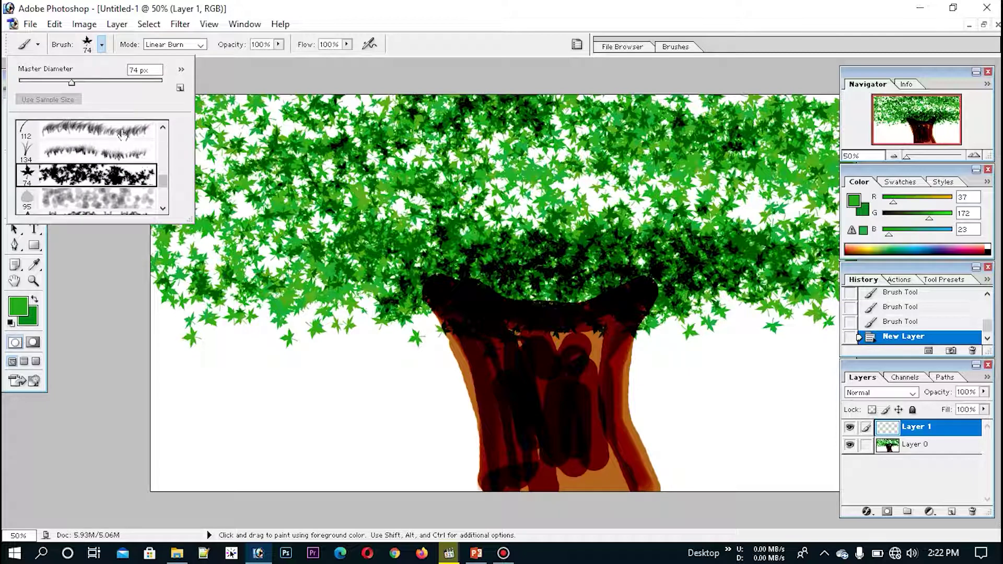
left_click(74, 137)
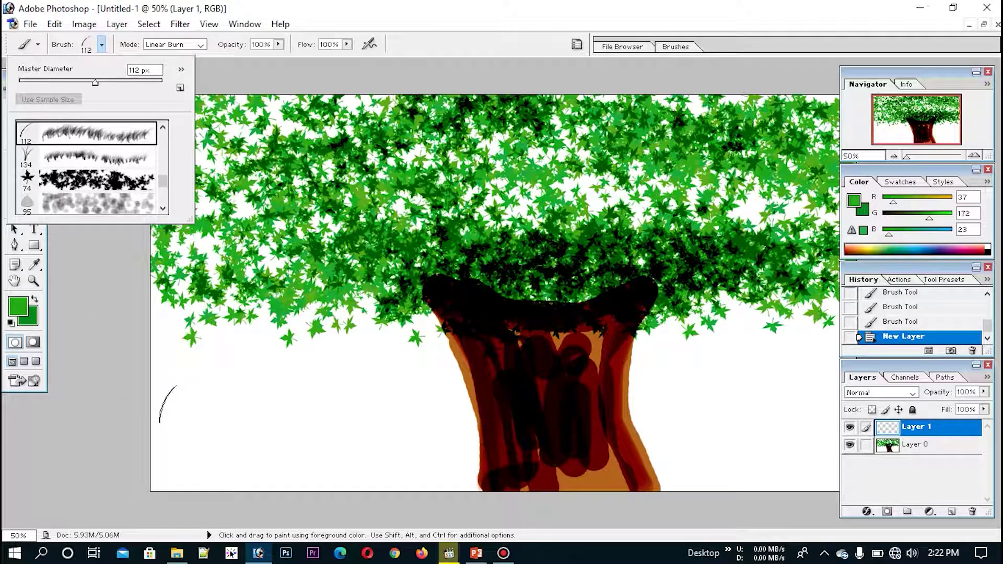
Step: Set the foreground color to a bright yellow with RGB 248, 250, 53 and return to the Brush tool
left_click(26, 313)
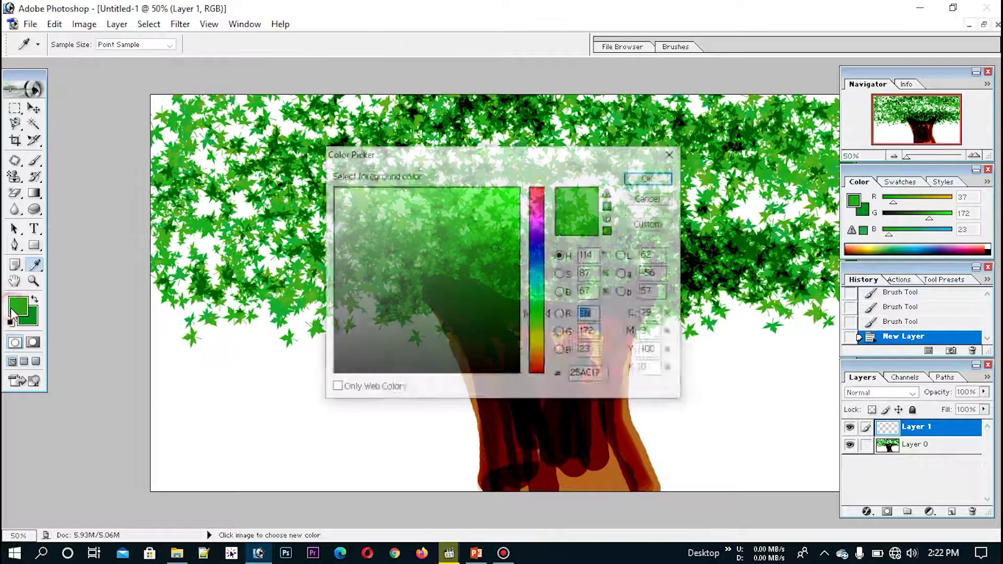
left_click(540, 348)
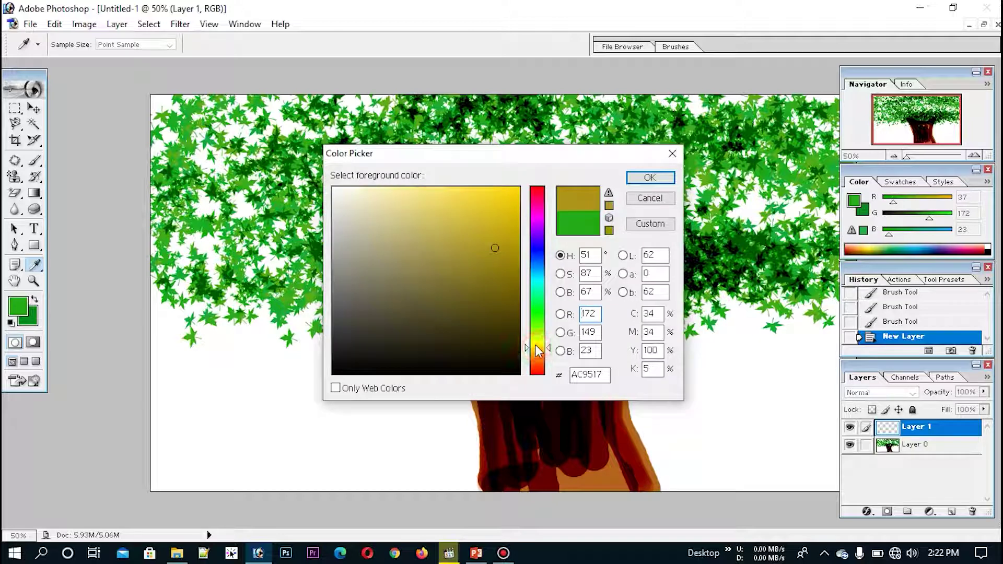
left_click_drag(476, 206, 438, 188)
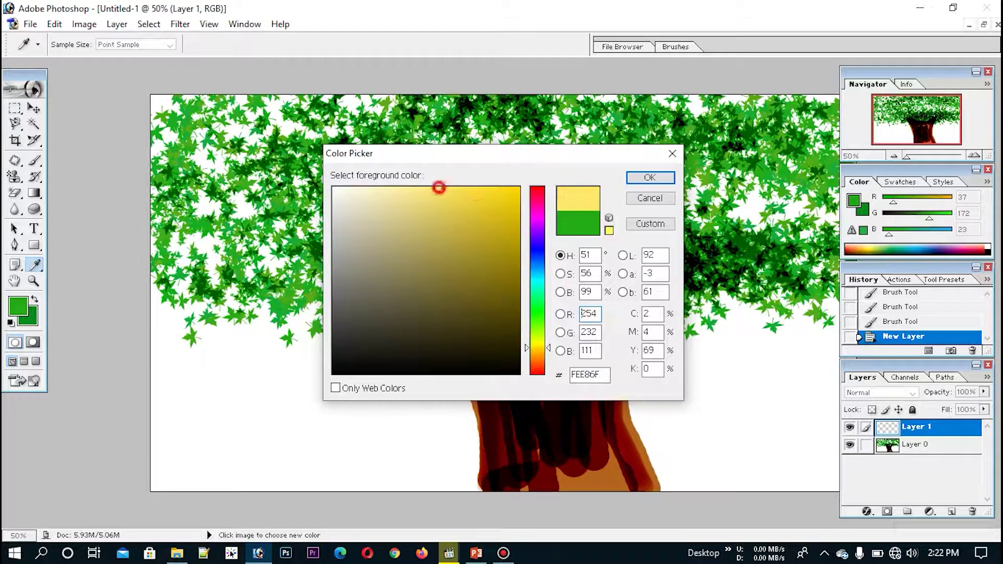
left_click(539, 345)
left_click(540, 344)
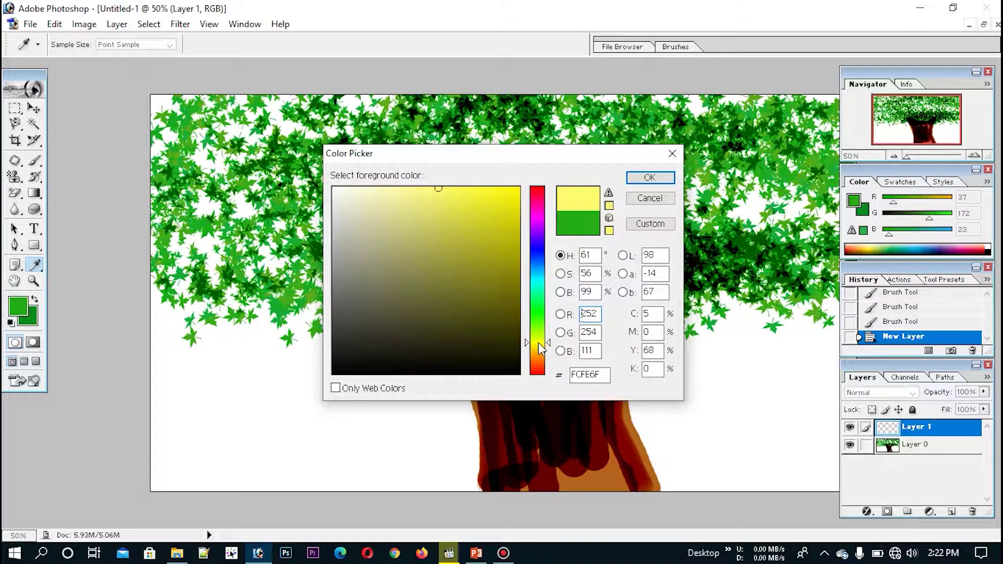
left_click(480, 191)
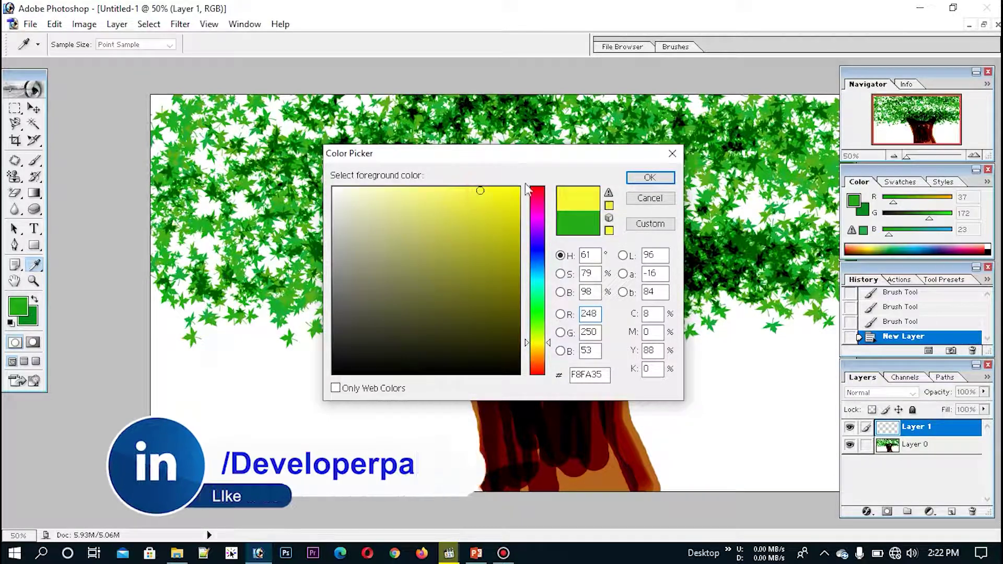
left_click(650, 177)
key("b")
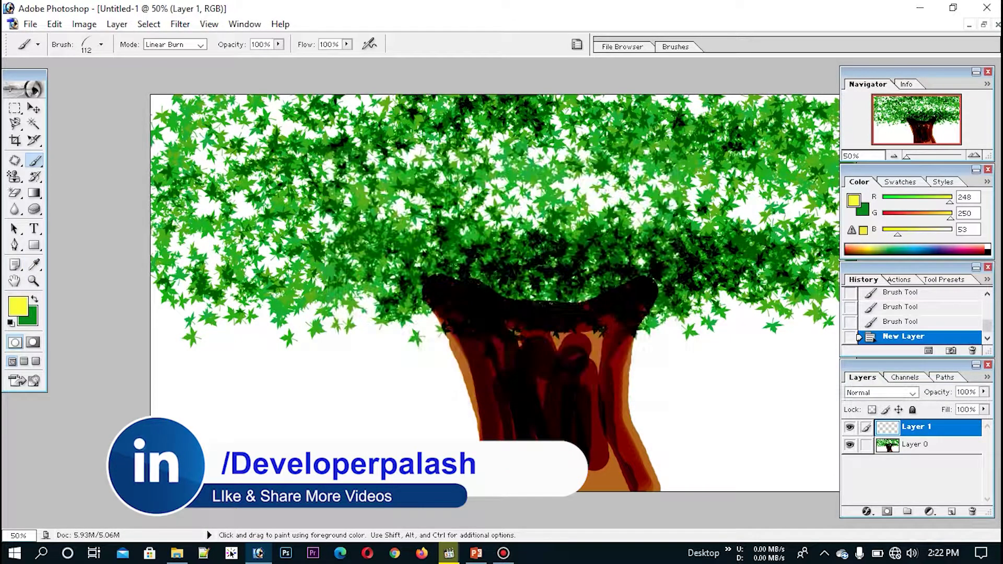
Step: Paint dense grass along the bottom of the canvas and over the trunk base, rising higher at the left edge
left_click_drag(588, 468, 836, 471)
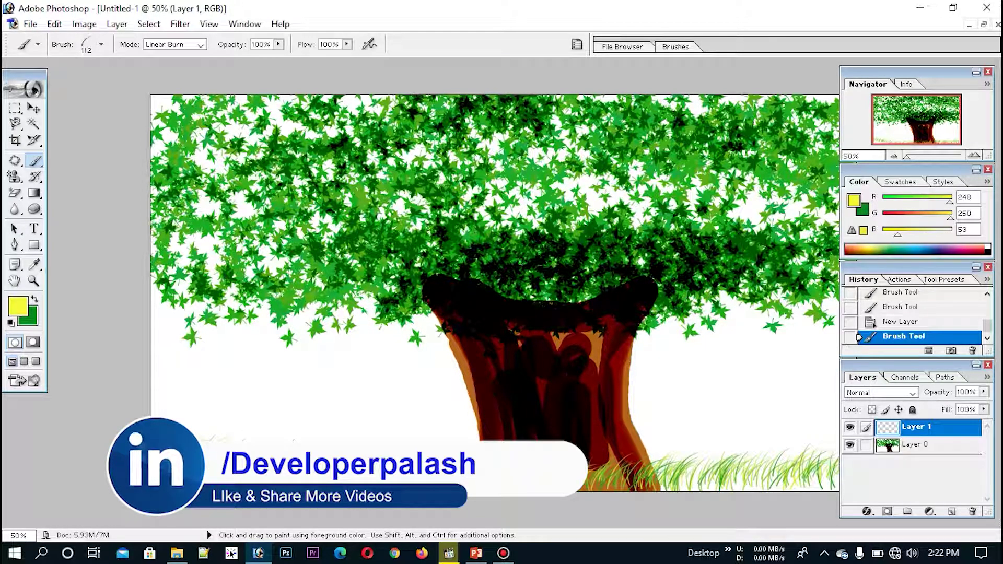
left_click_drag(158, 483, 317, 478)
mouse_move(126, 483)
left_mouse_down()
mouse_move(365, 502)
mouse_move(403, 470)
mouse_move(429, 481)
mouse_move(371, 470)
mouse_move(533, 486)
mouse_move(837, 488)
left_mouse_up()
mouse_move(153, 413)
left_mouse_down()
mouse_move(231, 454)
mouse_move(158, 419)
mouse_move(324, 481)
left_mouse_up()
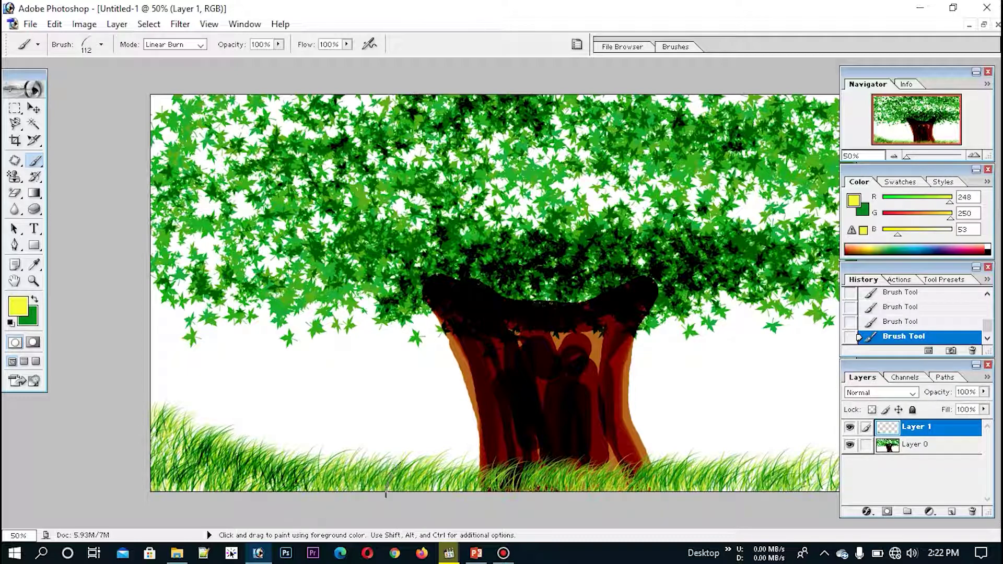
mouse_move(827, 461)
left_mouse_down()
mouse_move(767, 448)
mouse_move(817, 463)
mouse_move(724, 473)
mouse_move(667, 454)
mouse_move(719, 449)
mouse_move(648, 460)
mouse_move(579, 454)
mouse_move(517, 470)
mouse_move(460, 457)
mouse_move(501, 488)
mouse_move(418, 454)
mouse_move(287, 447)
mouse_move(267, 450)
mouse_move(270, 461)
left_mouse_up()
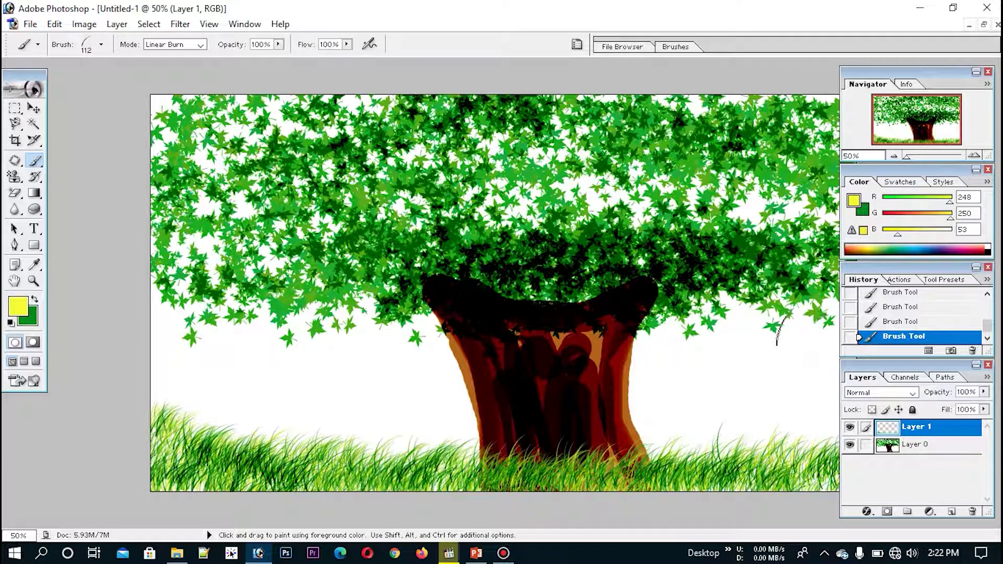
Step: Add a new empty layer above the grass layer and look through the brush presets
left_click(951, 512)
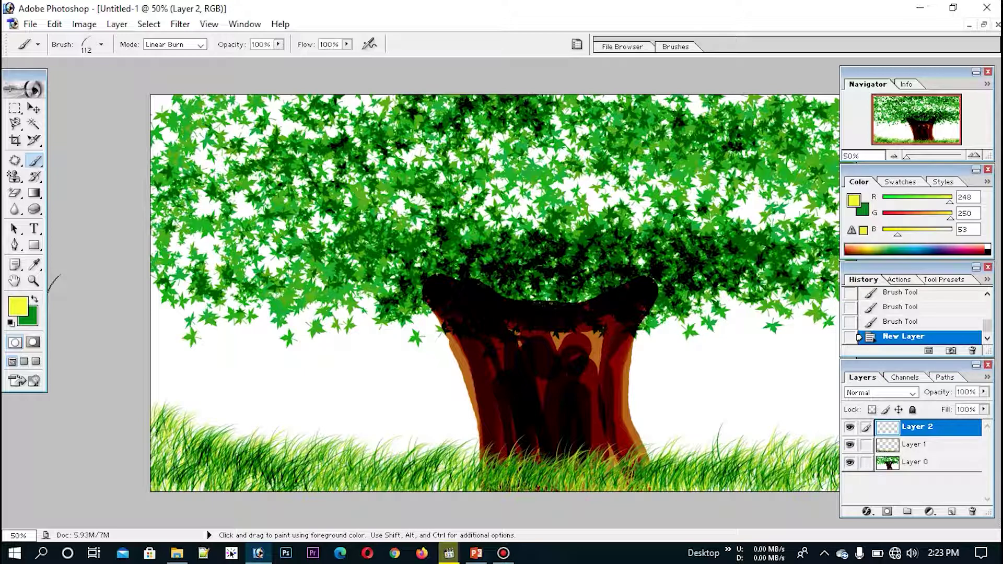
left_click(101, 45)
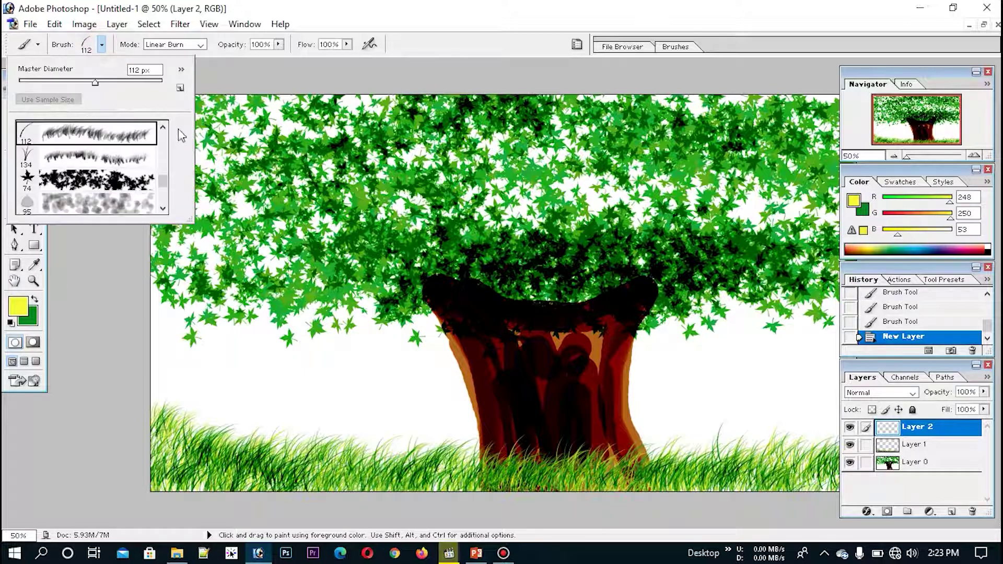
left_click_drag(163, 181, 162, 197)
key("Return")
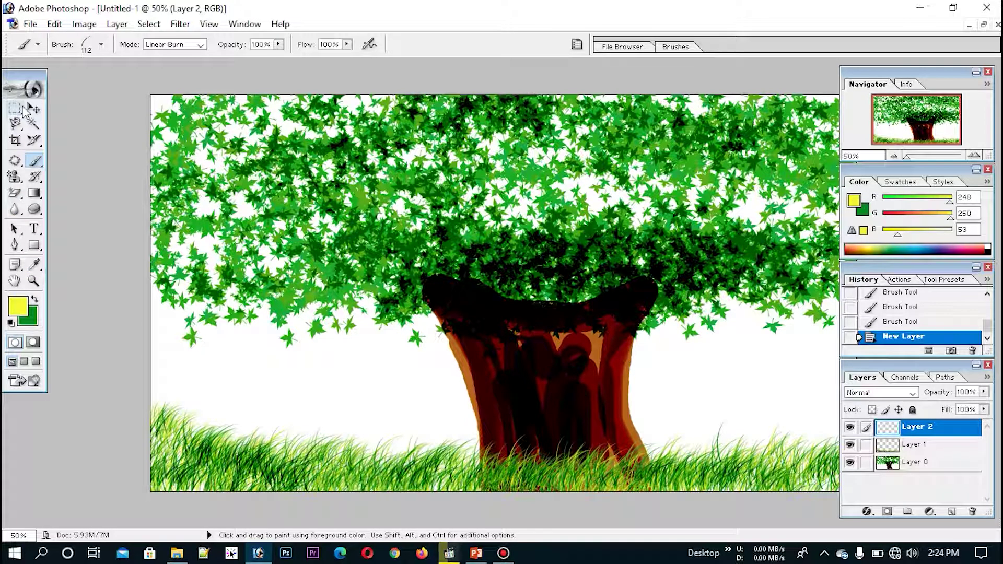
Step: Switch to the Custom Shape tool and load the All shapes set into the shape library
left_click_drag(34, 245, 101, 320)
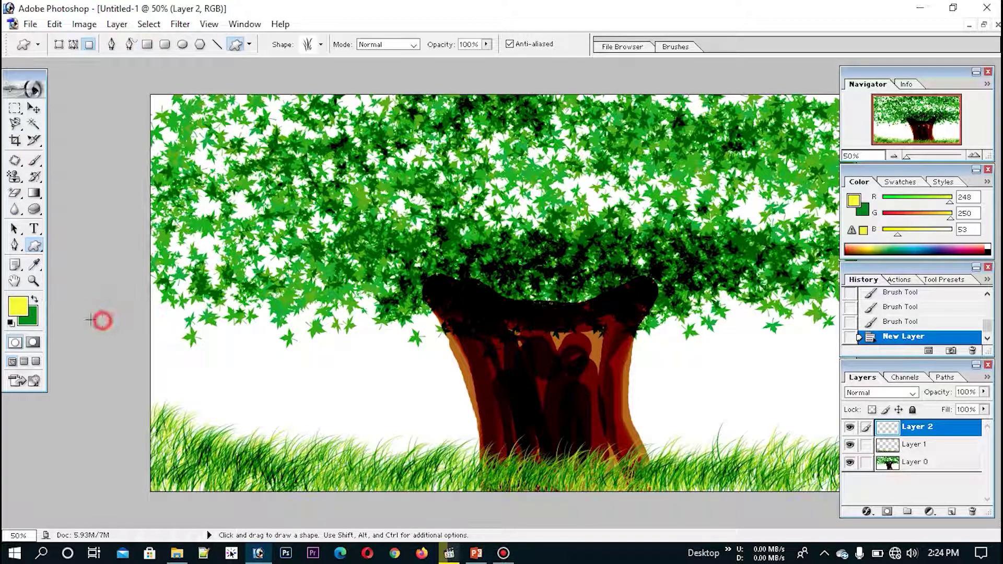
left_click(250, 45)
left_click(250, 45)
left_click(321, 44)
mouse_move(376, 94)
left_mouse_down()
mouse_move(380, 137)
mouse_move(374, 100)
left_mouse_up()
left_click(393, 68)
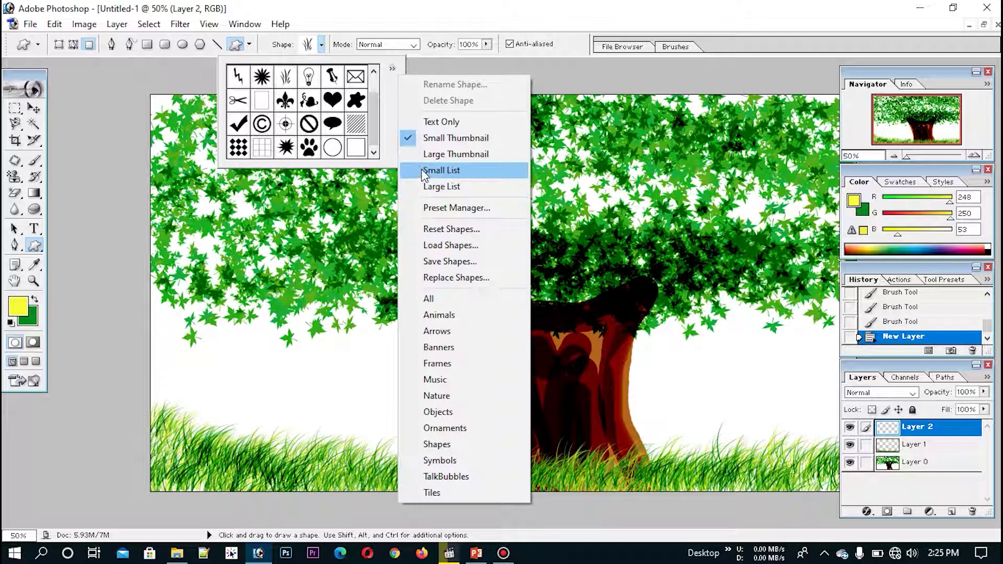
left_click(433, 302)
left_click(476, 219)
scroll(378, 83, "up", 1)
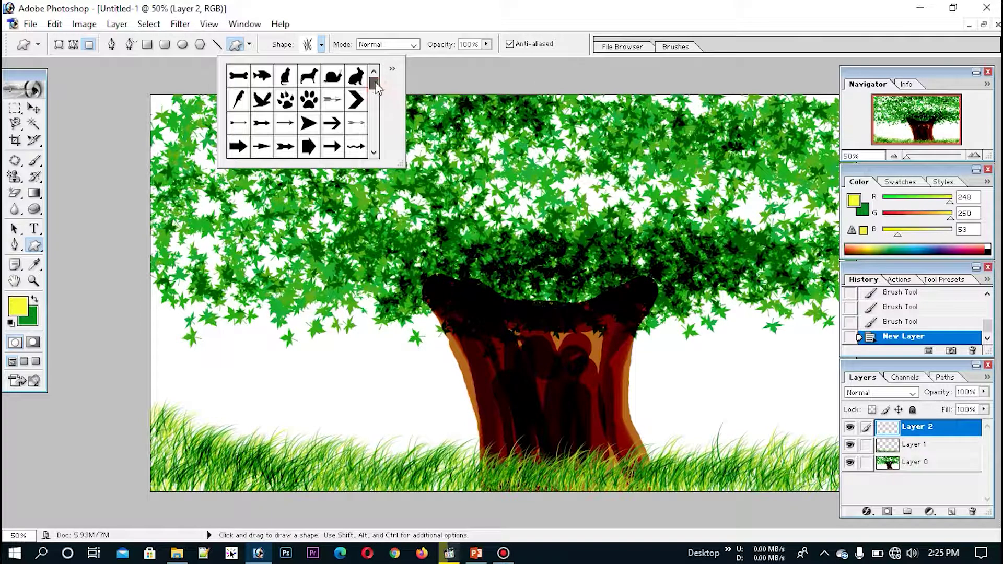
Step: Draw a yellow flying bird with the bird custom shape in the white area left of the trunk
left_click(262, 99)
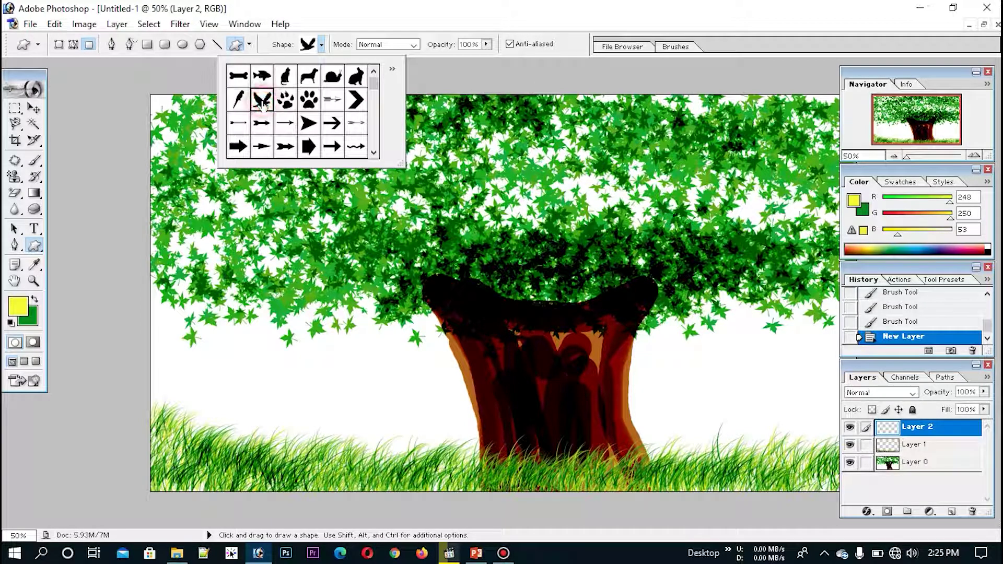
left_click(99, 176)
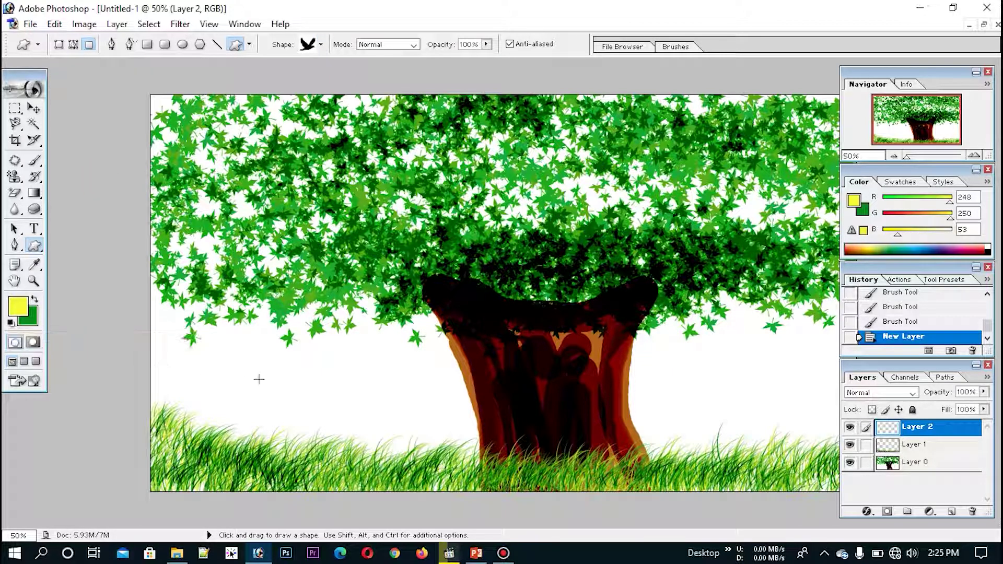
left_click_drag(234, 347, 305, 407)
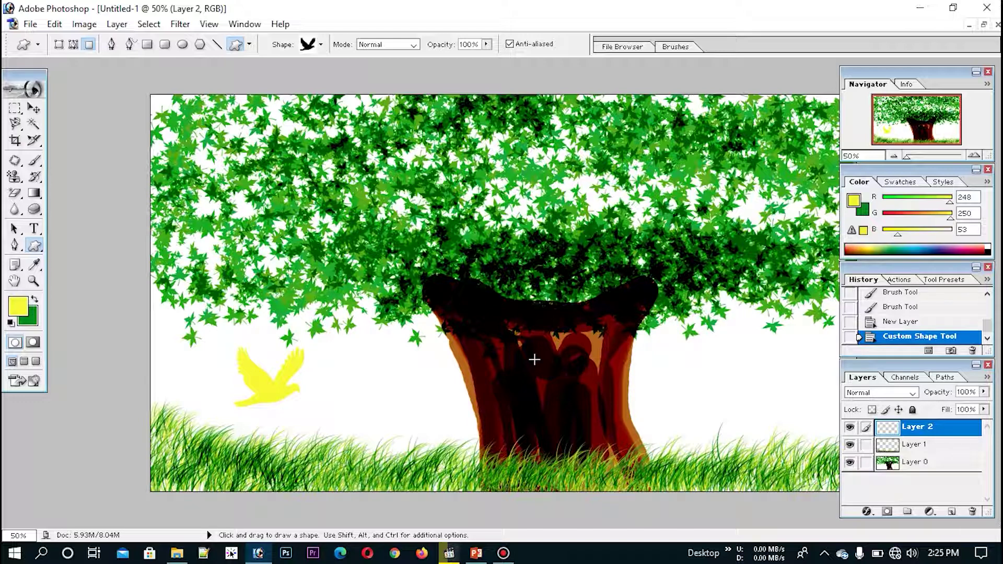
Step: Set the foreground color to light green with RGB 123, 242, 135 and draw a slightly larger bird overlapping the yellow one
left_click(19, 307)
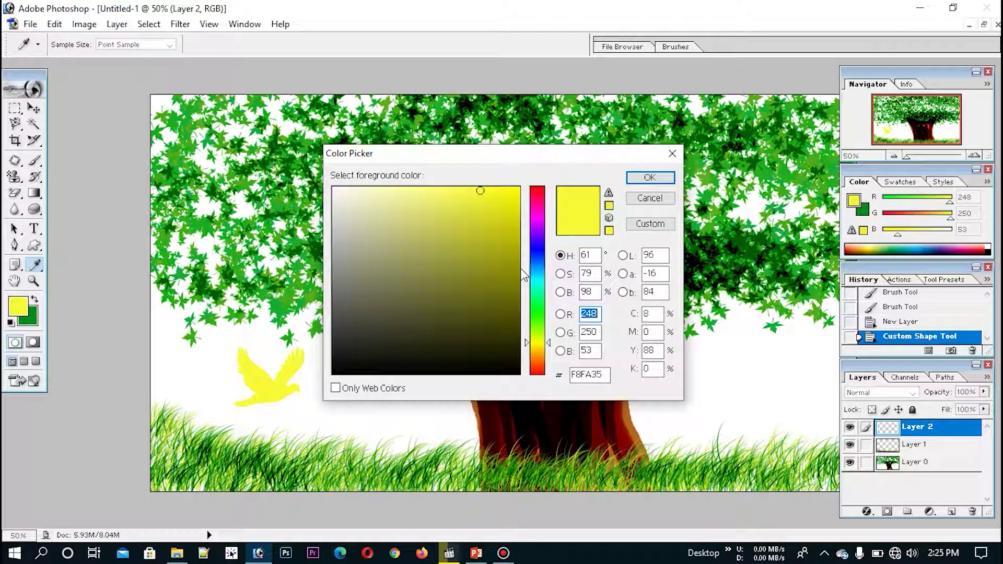
left_click(539, 282)
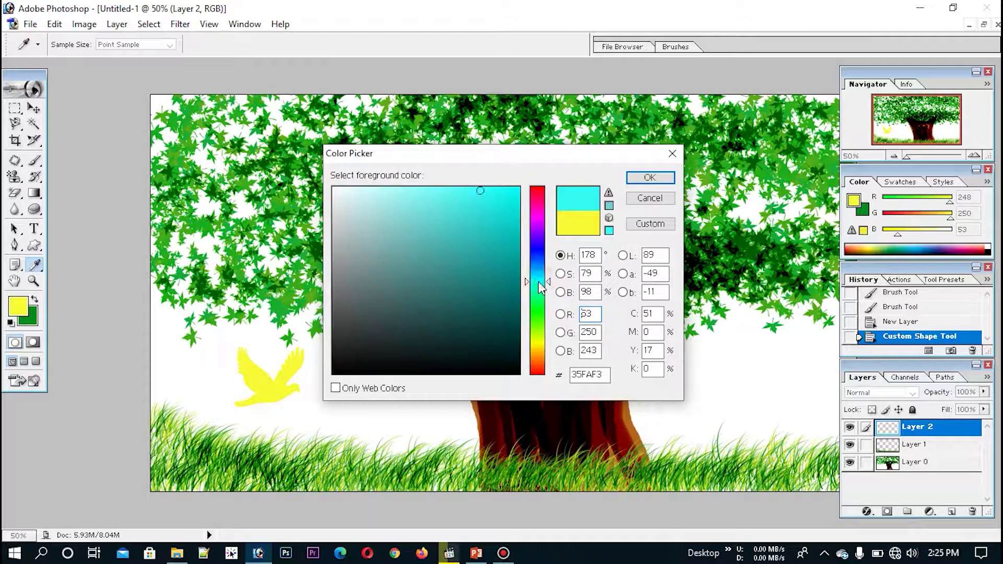
left_click_drag(534, 217, 538, 308)
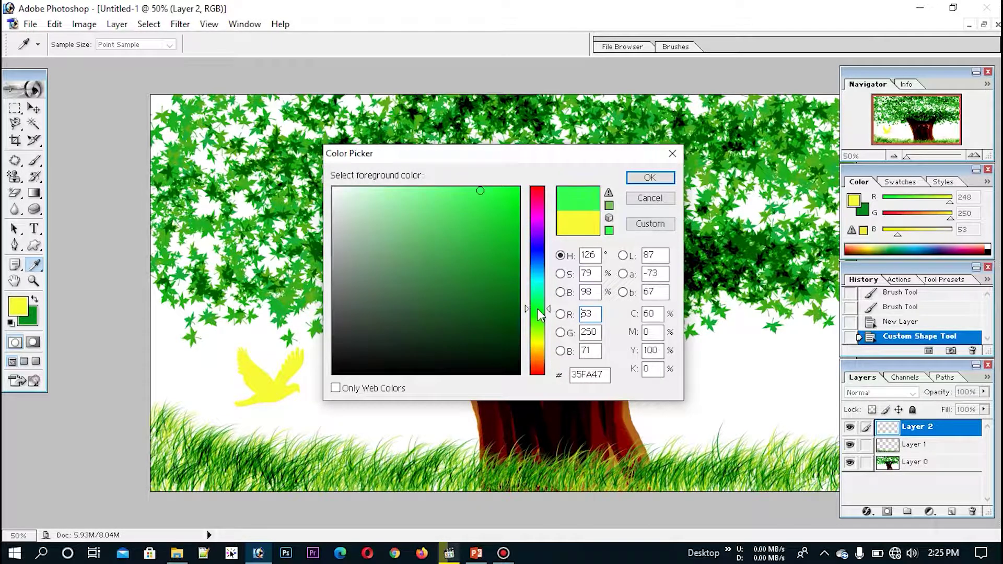
left_click(425, 196)
left_click(649, 177)
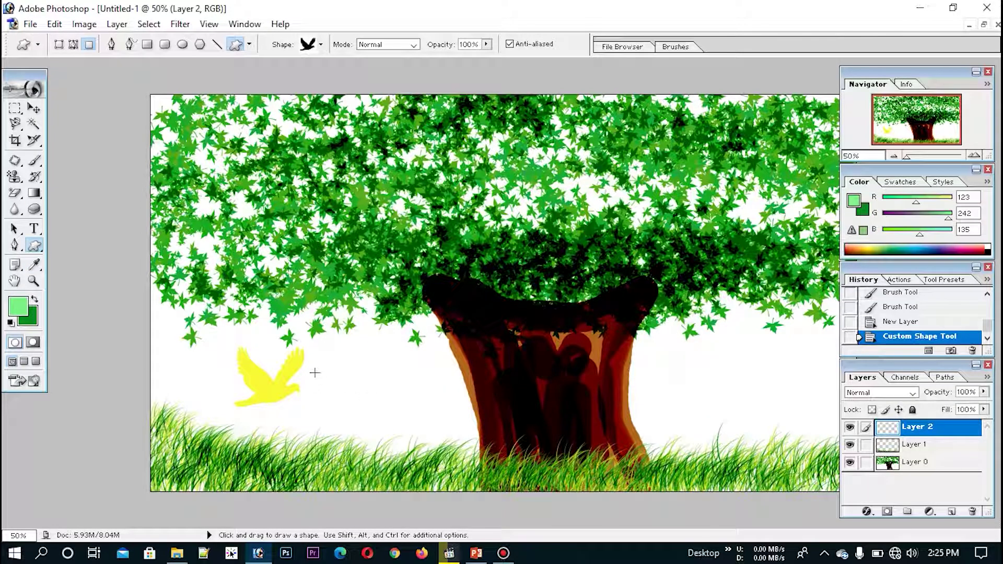
left_click_drag(287, 337, 371, 405)
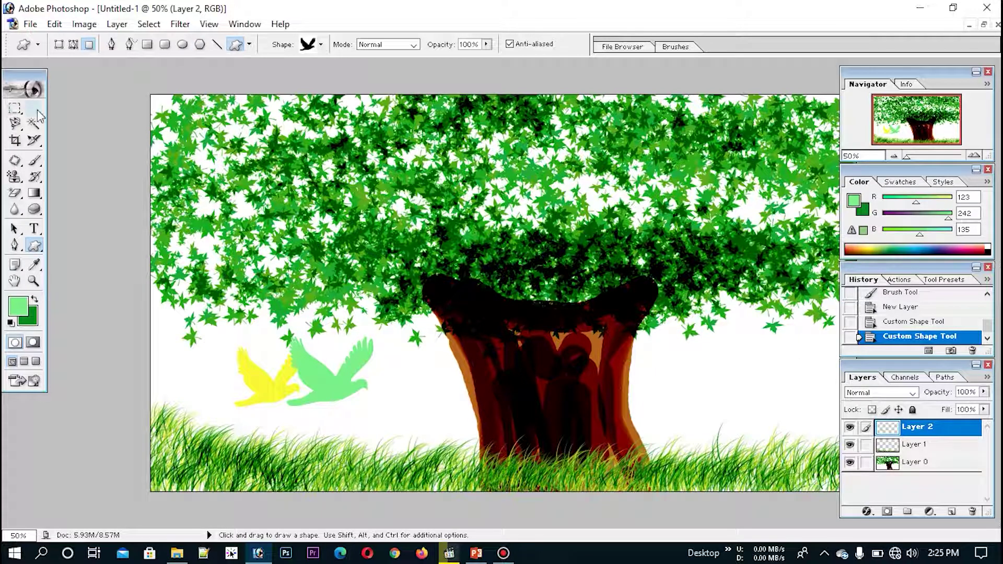
left_click(15, 229)
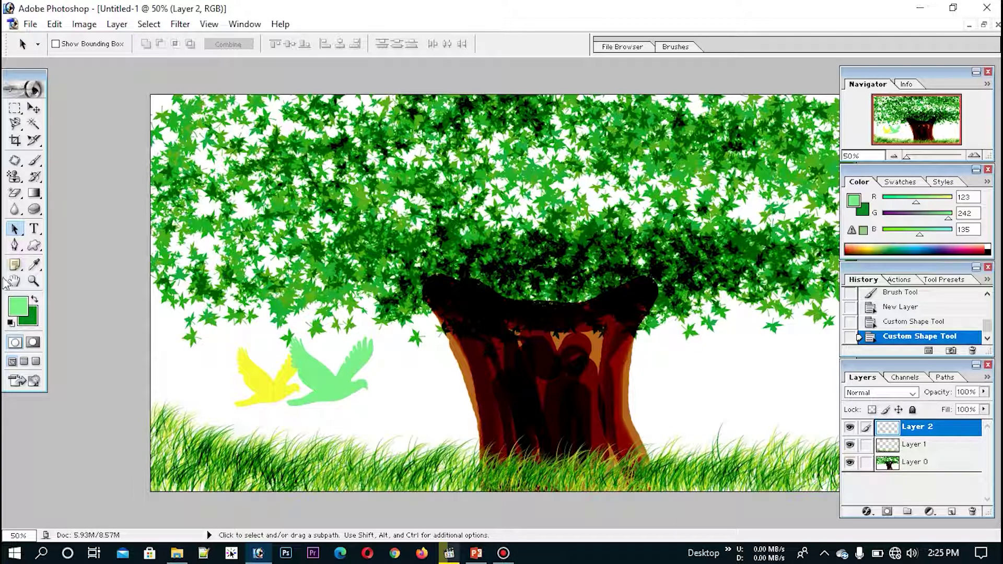
Step: Switch to Adobe ImageReady with the painting and duplicate its animation frame to get three frames
left_click(16, 382)
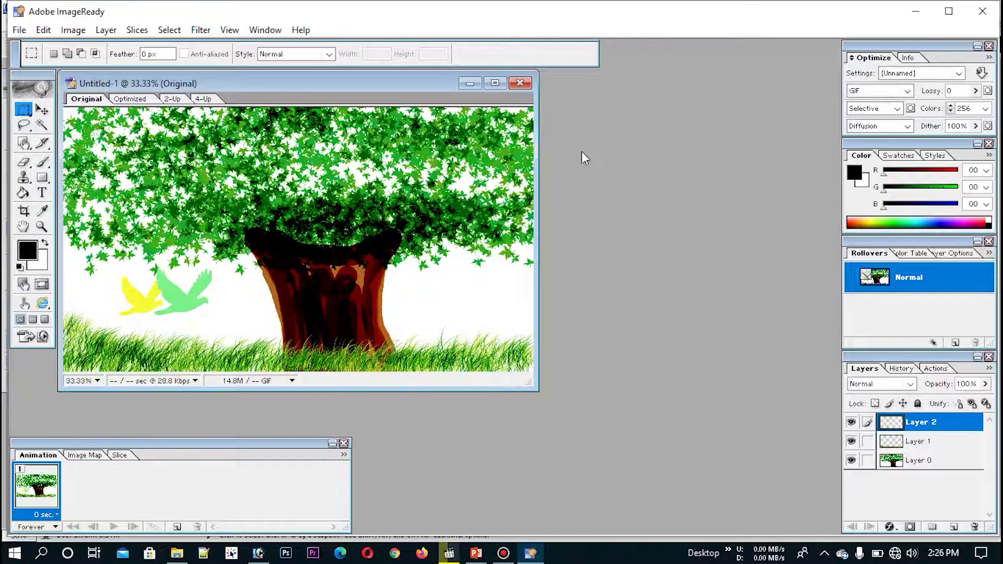
left_click_drag(198, 88, 414, 104)
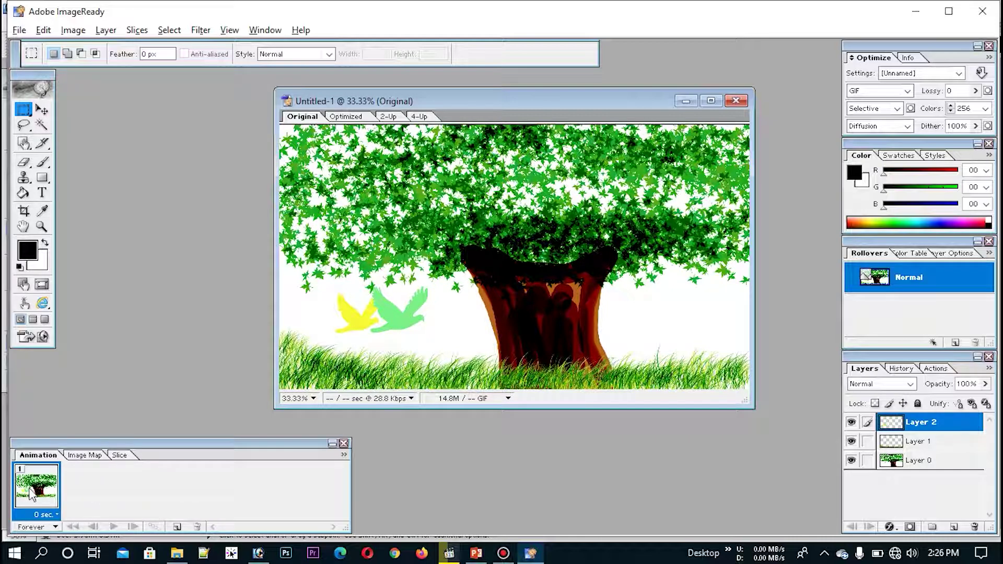
left_click_drag(31, 493, 175, 503)
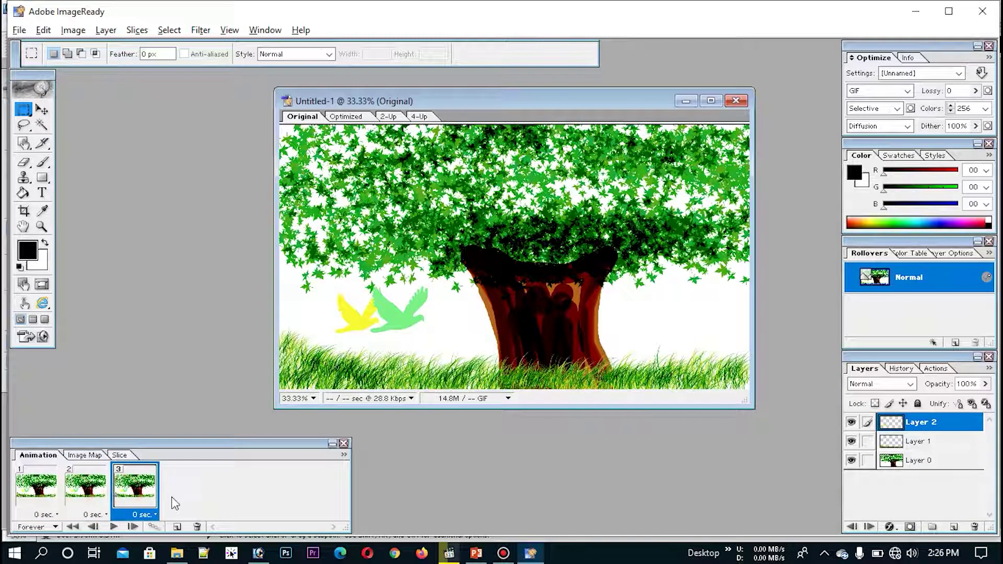
Step: Show only the tree layer, Layer 0, in the first animation frame, hiding Layer 1 and Layer 2
left_click(32, 483)
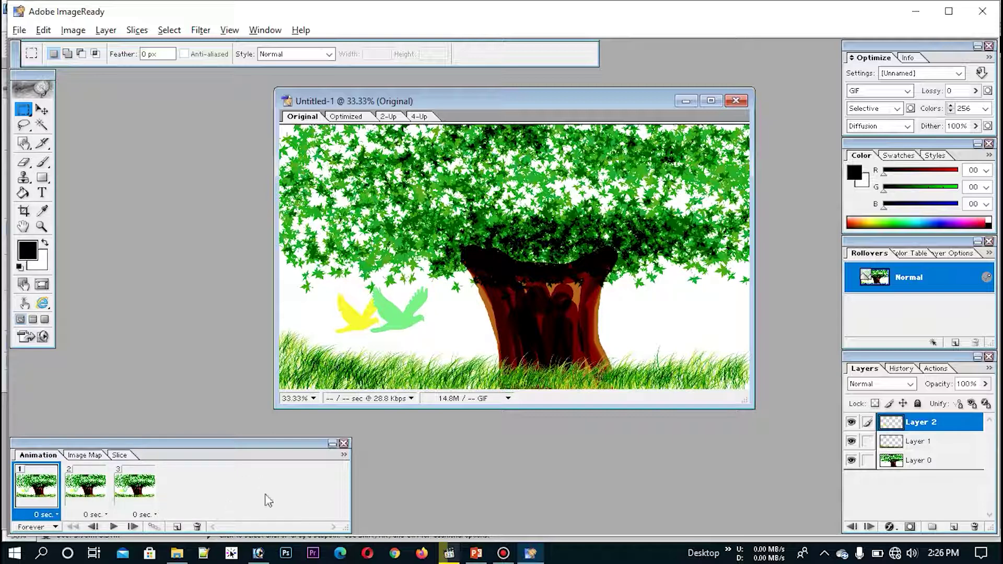
left_click_drag(852, 456, 853, 421)
left_click(852, 461)
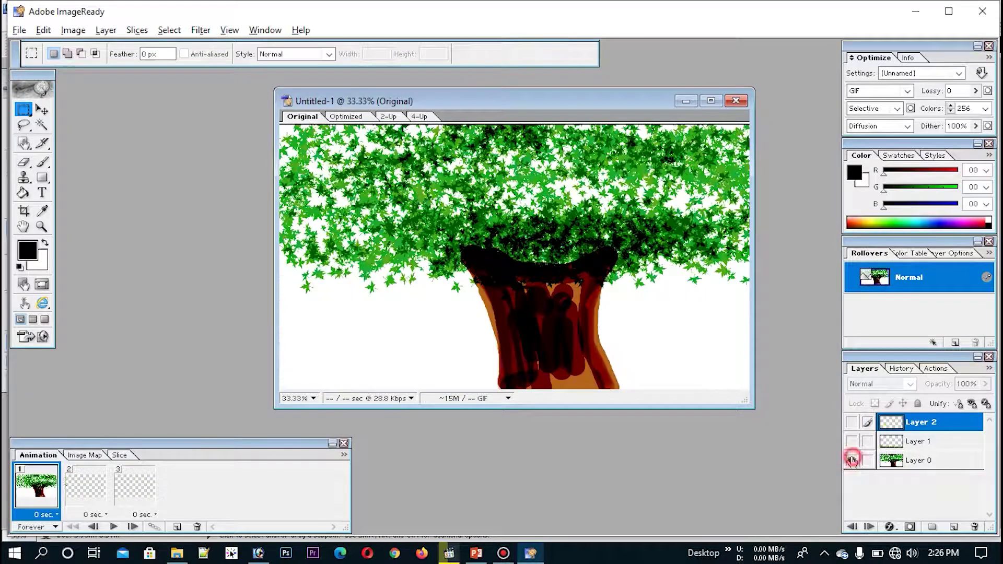
Step: Hide the tree layer, Layer 0, in the second and third animation frames
left_click(99, 497)
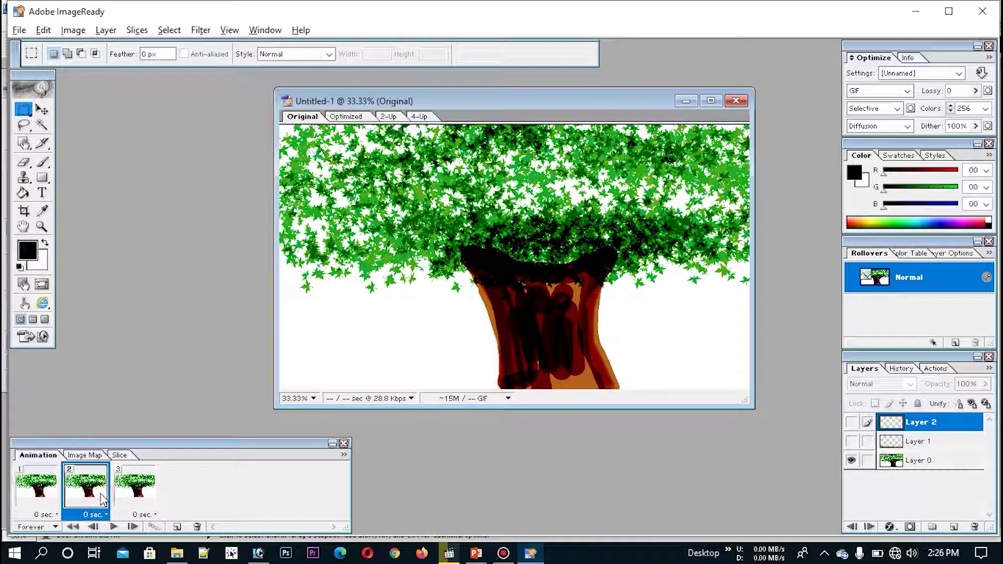
left_click(852, 454)
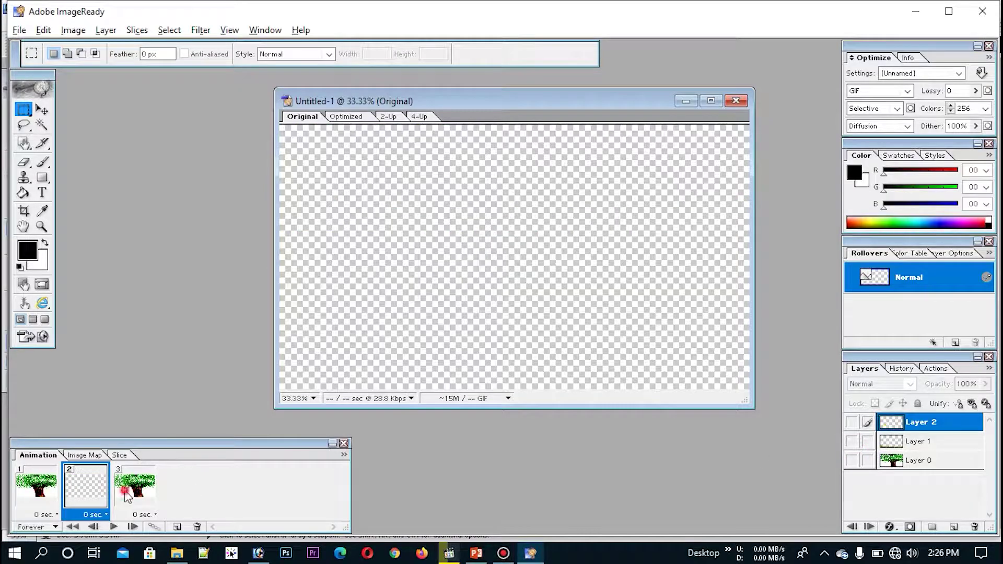
left_click(125, 494)
left_click(851, 460)
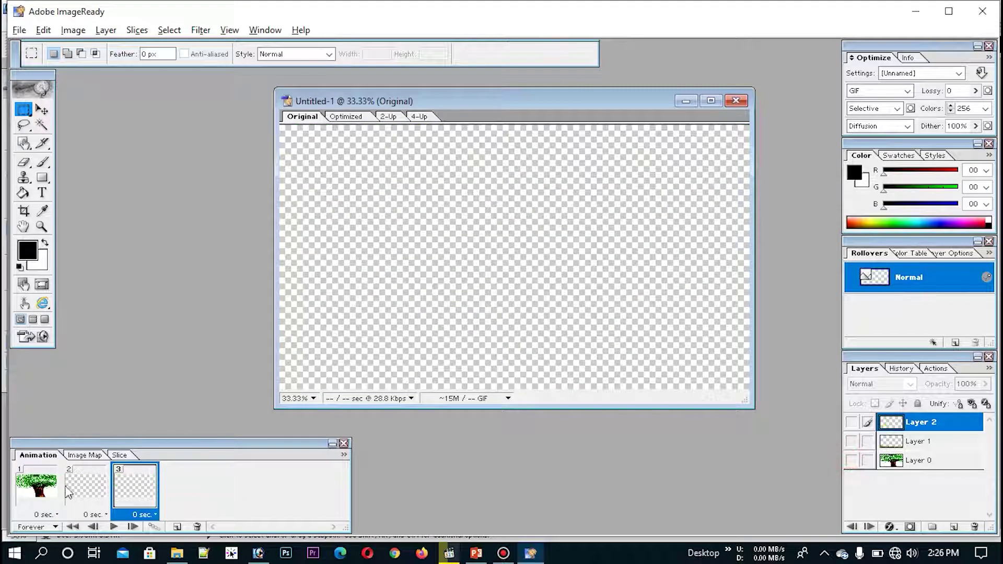
Step: Show the tree layer, Layer 0, and the grass layer, Layer 1, in the second animation frame
left_click(47, 491)
left_click(85, 487)
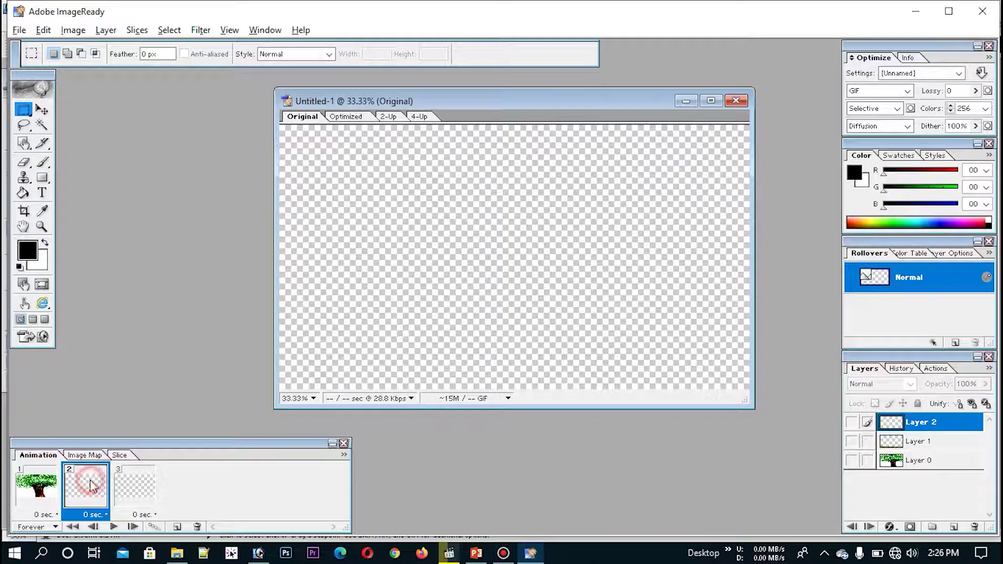
left_click(852, 460)
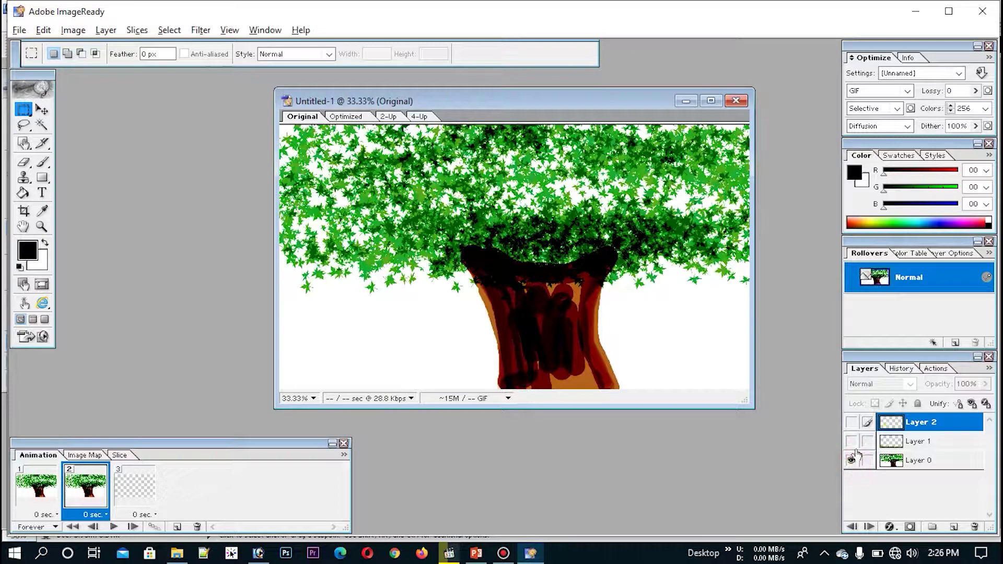
left_click(852, 442)
Step: Show Layer 0, Layer 1 and Layer 2 together in the third animation frame
left_click(137, 487)
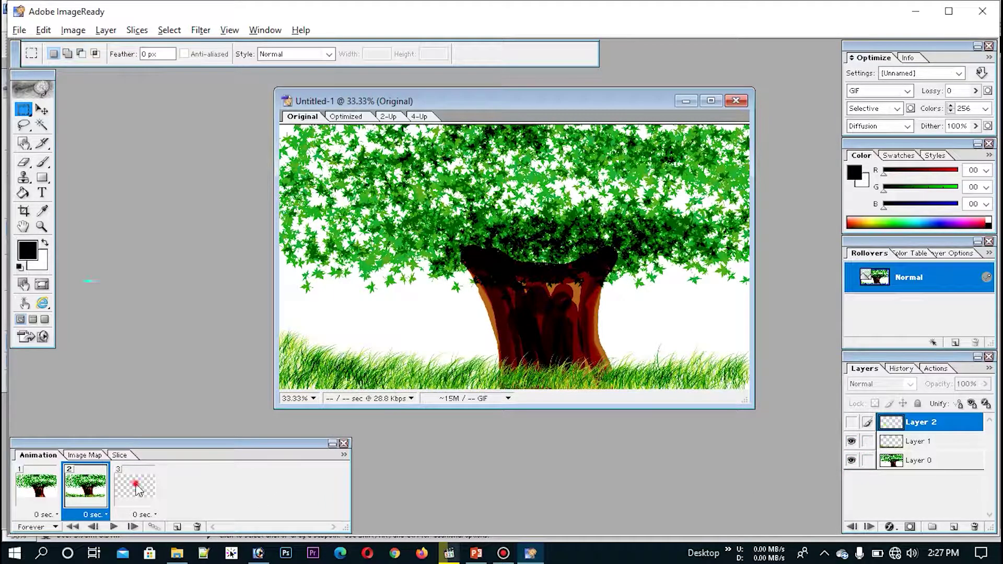
left_click(852, 460)
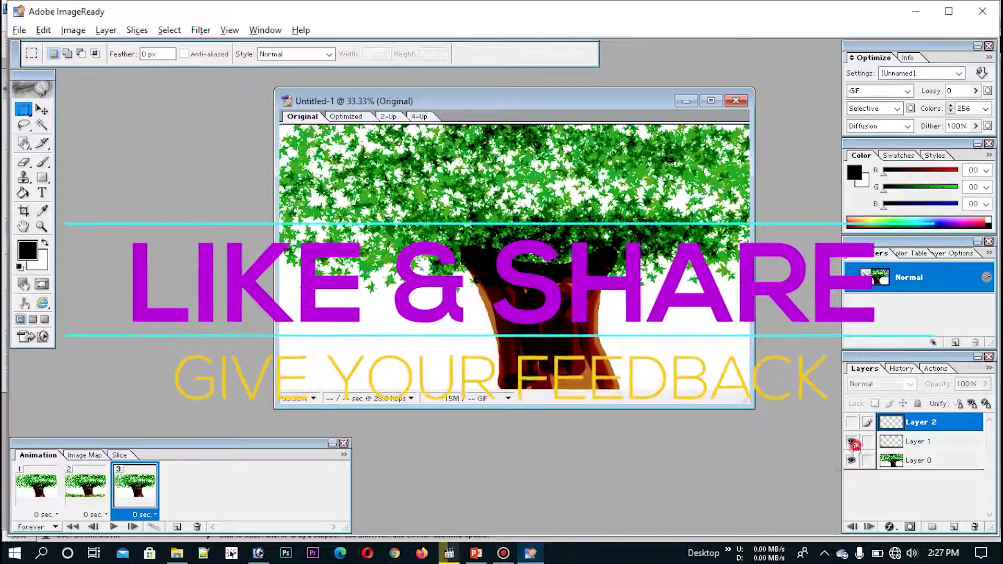
left_click(852, 442)
left_click(851, 422)
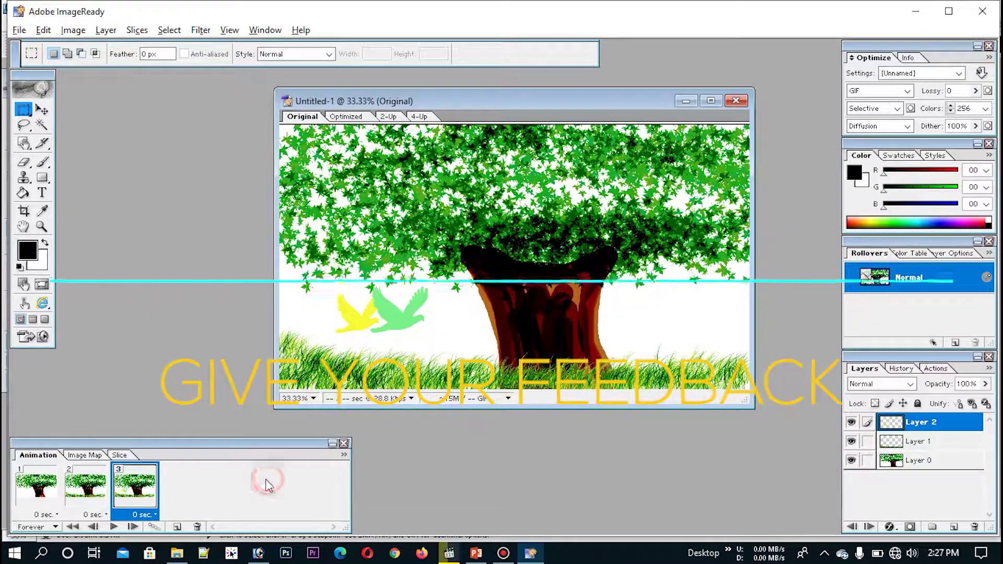
Step: Set the frame delays to 0.2 seconds for frame 1, 0.5 seconds for frame 2 and 0.2 seconds for frame 3
left_click(46, 470)
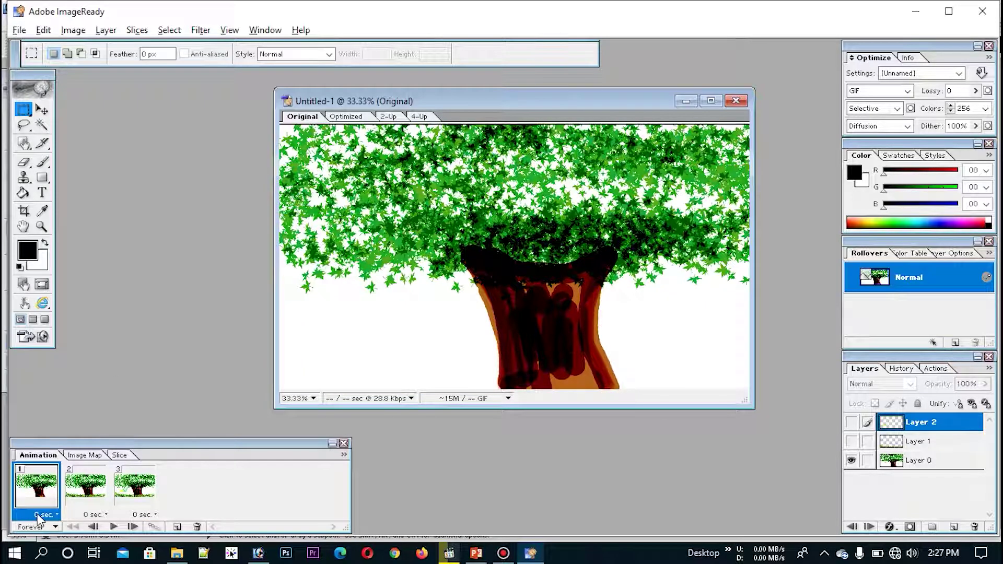
left_click(37, 514)
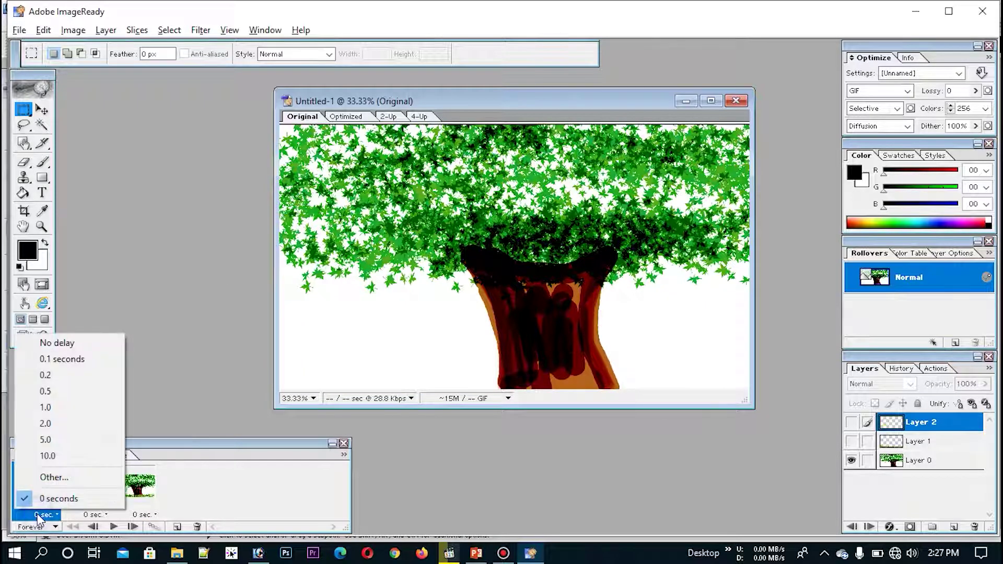
left_click(45, 375)
left_click(105, 515)
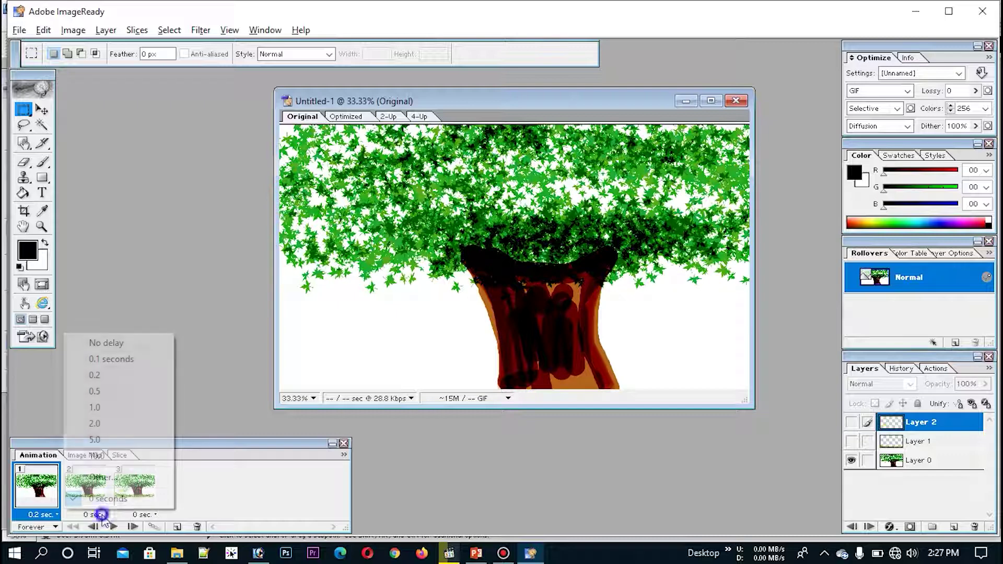
left_click(97, 393)
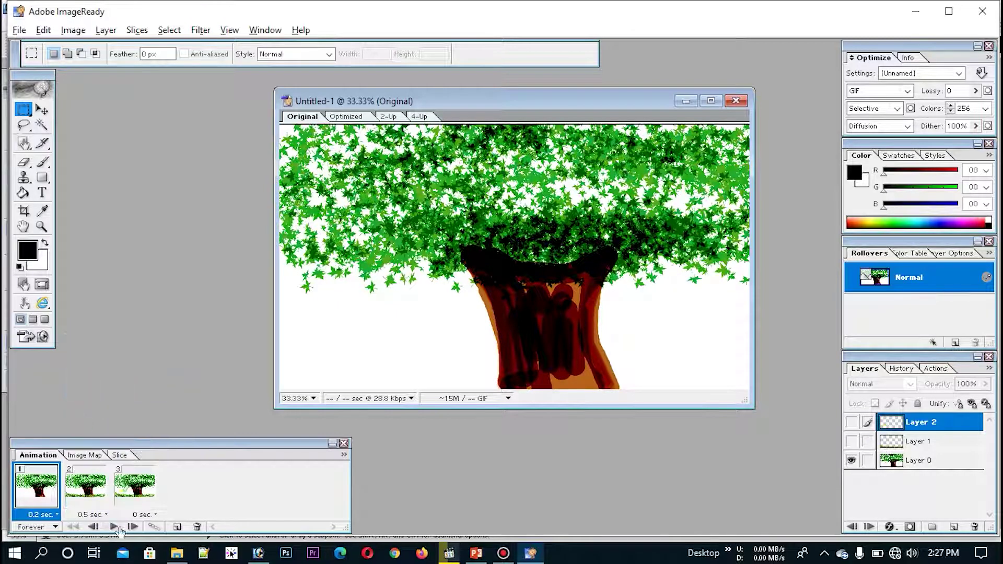
left_click(152, 516)
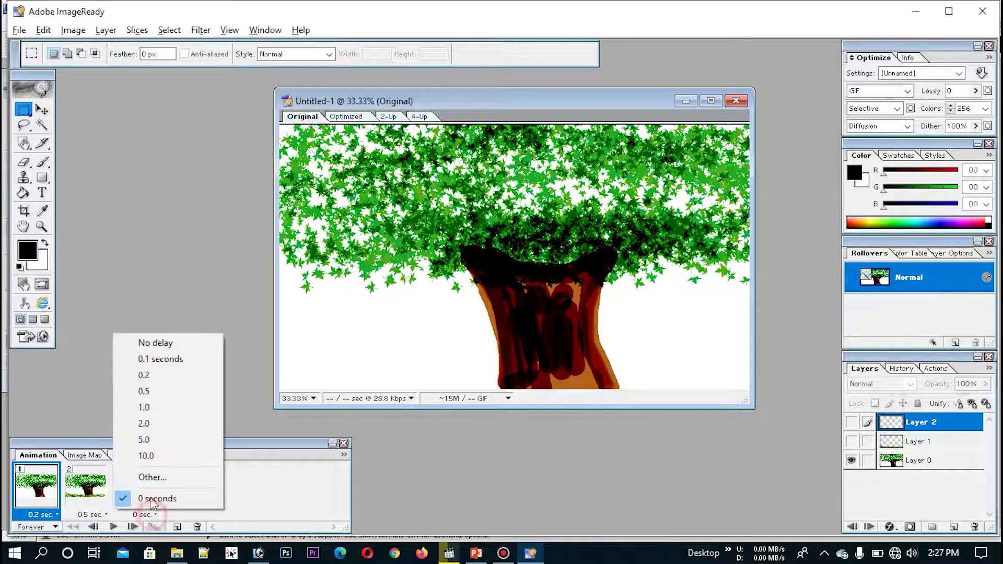
left_click(147, 375)
left_click(221, 495)
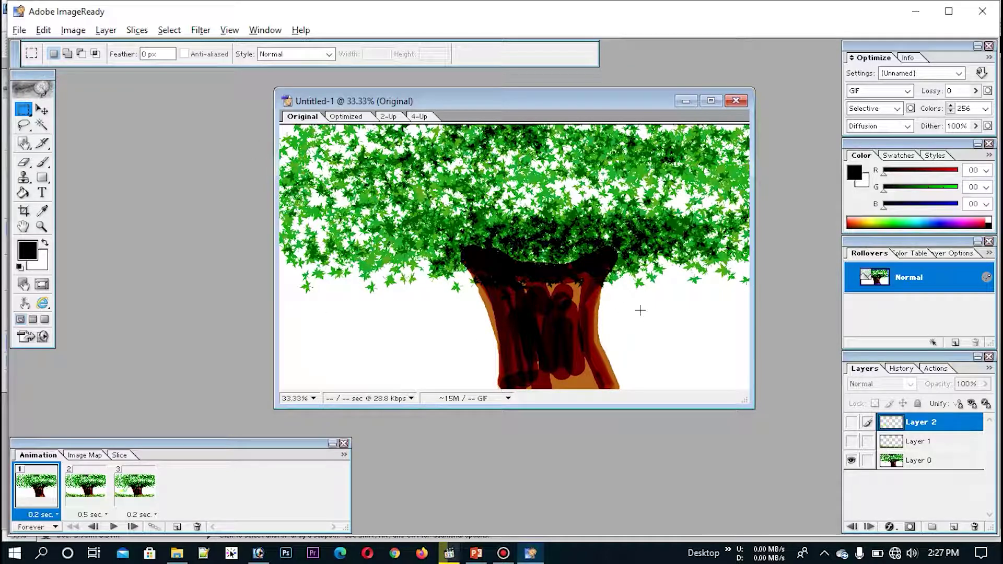
Step: Play the animation in the document window, stop it and check the first and third frames
left_click(113, 526)
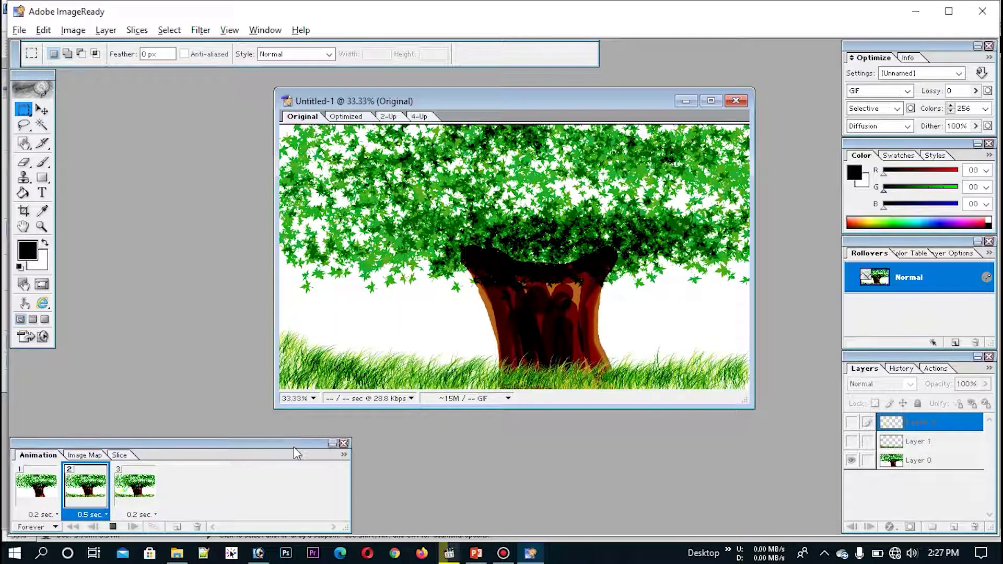
left_click(115, 527)
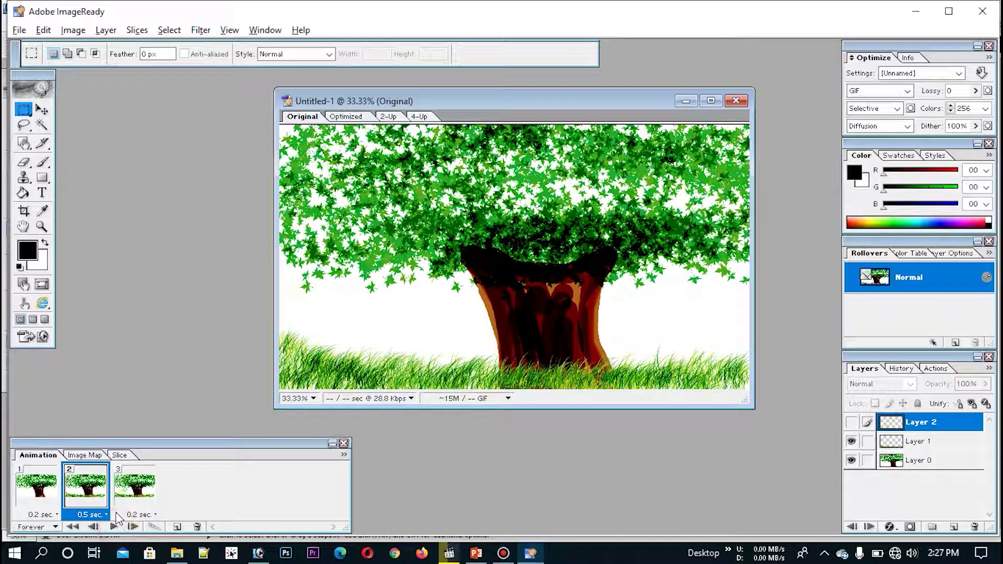
left_click(47, 489)
left_click(134, 486)
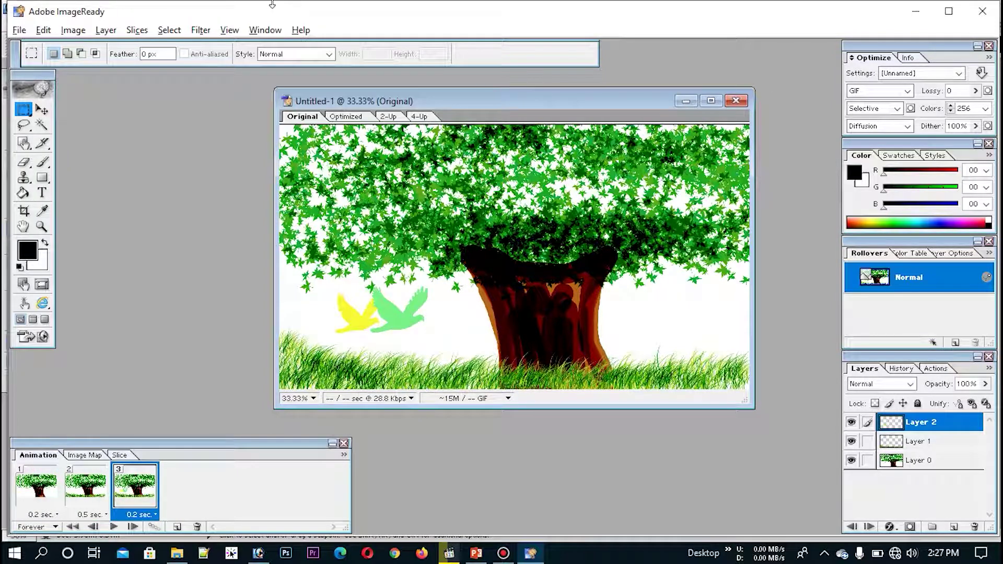
left_click(17, 30)
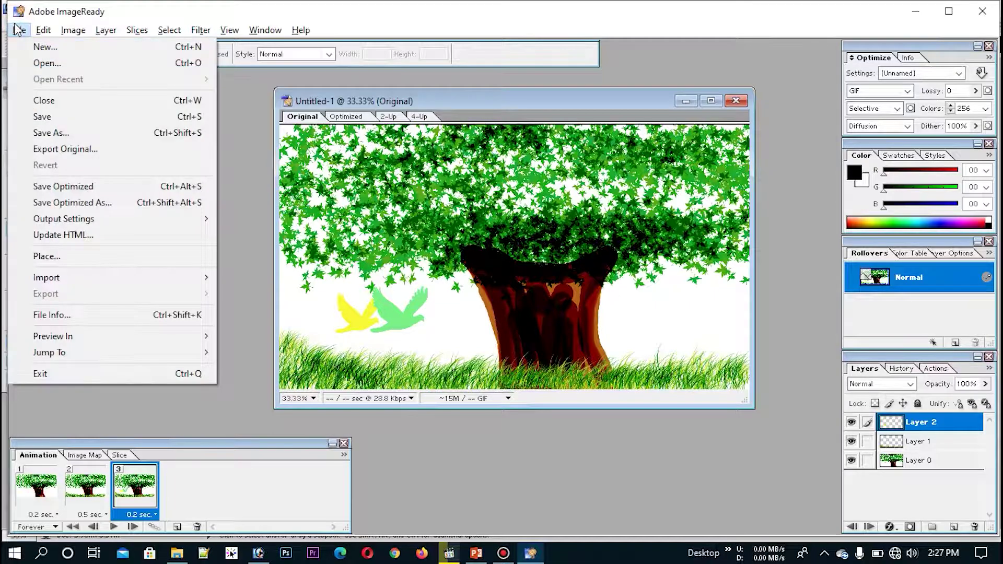
left_click(74, 132)
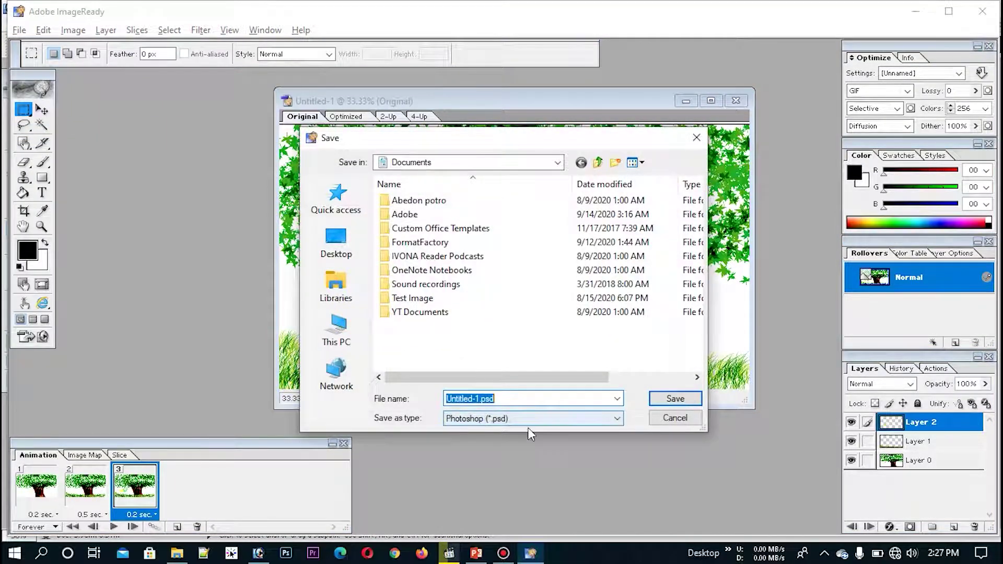
left_click(517, 419)
left_click(517, 419)
left_click(549, 398)
left_click(553, 402)
left_click(611, 400)
left_click(610, 399)
left_click(611, 400)
key("Escape")
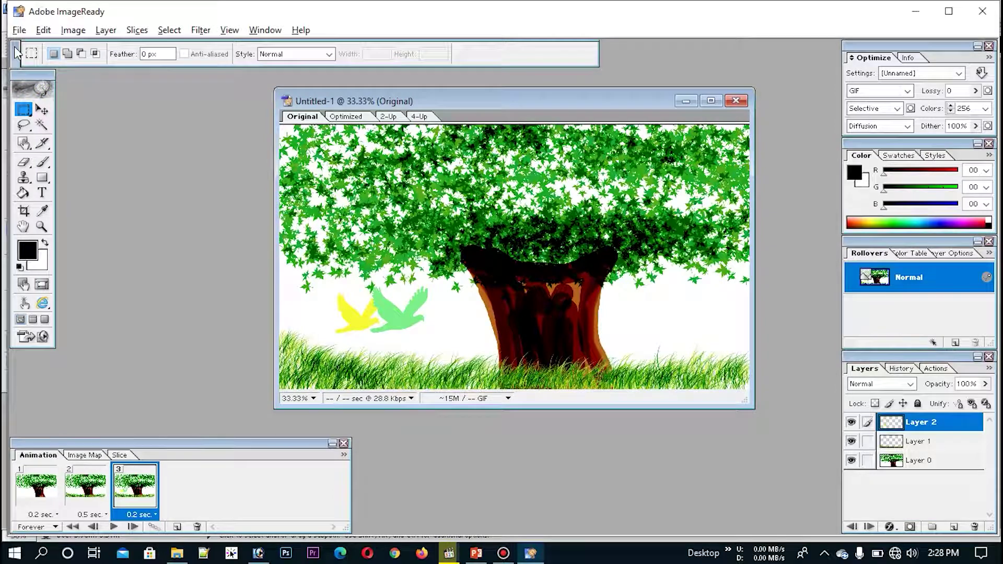
Step: Set up an optimized save of the animation as User.gif, Images Only (*.gif) with Default Settings, and browse to the Downloads folder
left_click(19, 31)
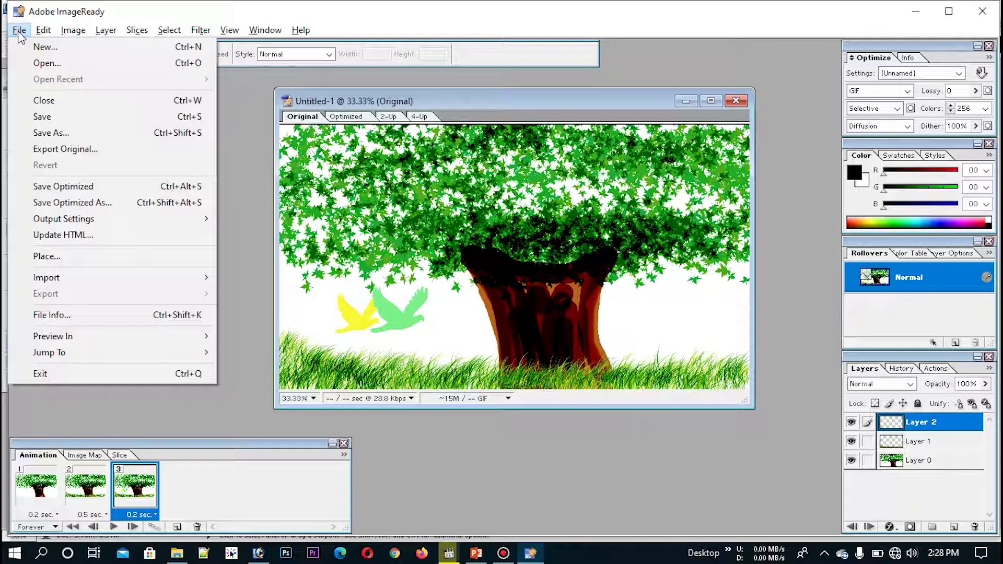
left_click(64, 203)
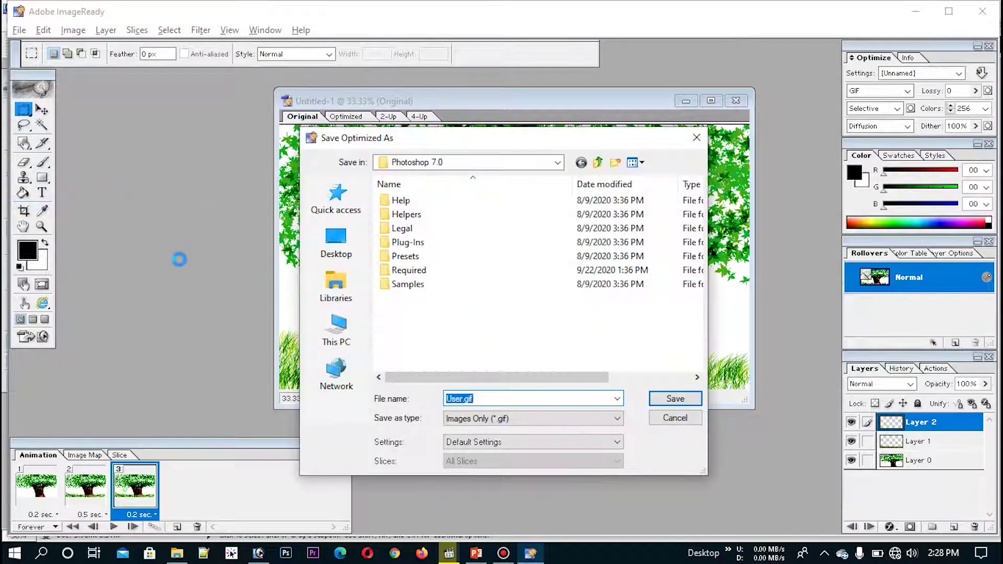
left_click(488, 418)
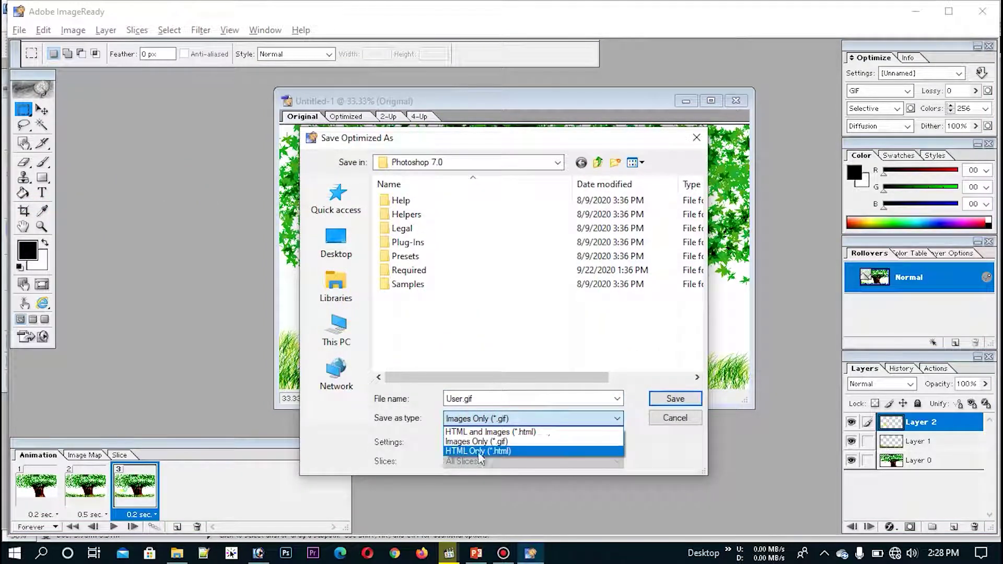
left_click(491, 441)
left_click(491, 442)
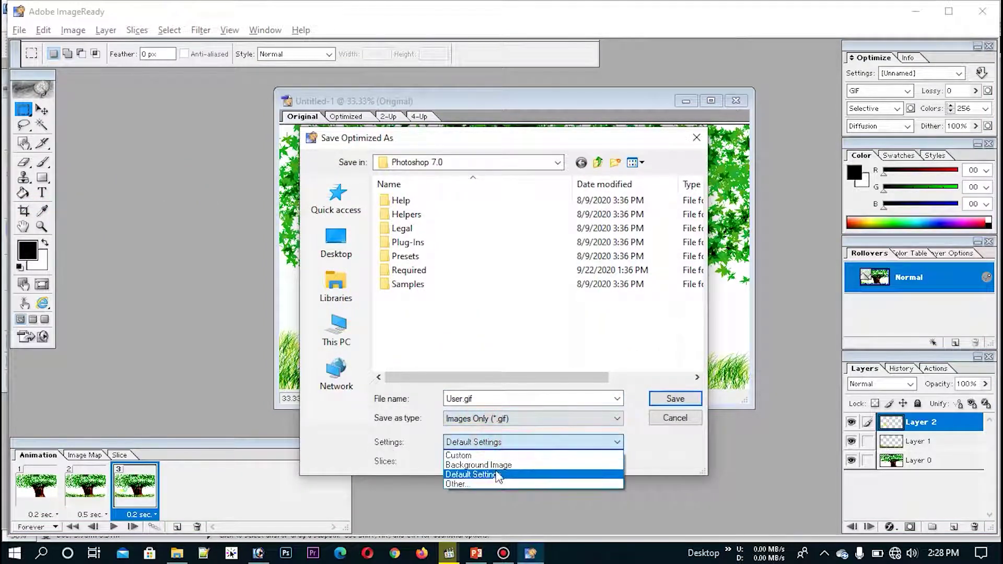
left_click(505, 339)
left_click(336, 245)
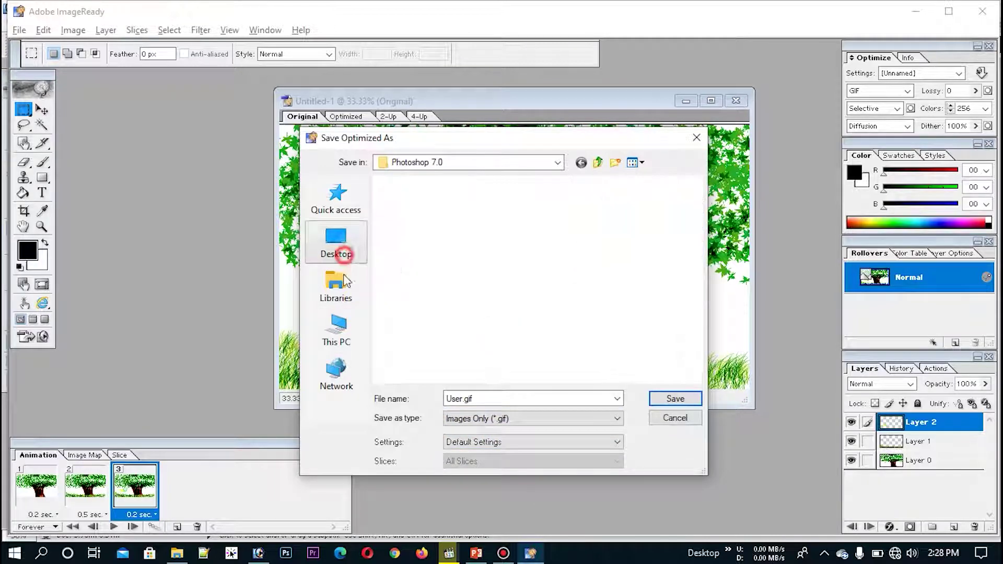
left_click(324, 341)
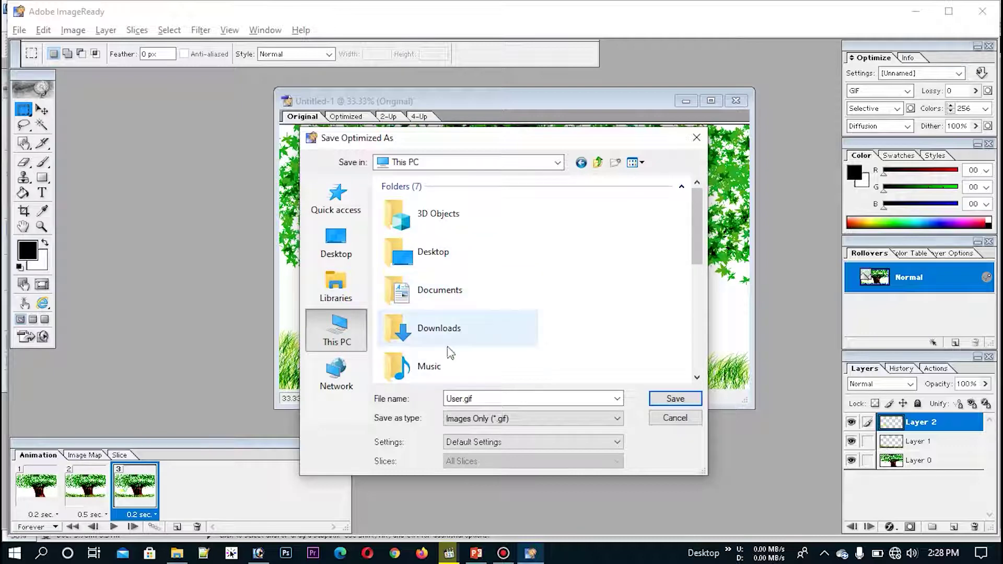
left_click(431, 340)
double_click(438, 334)
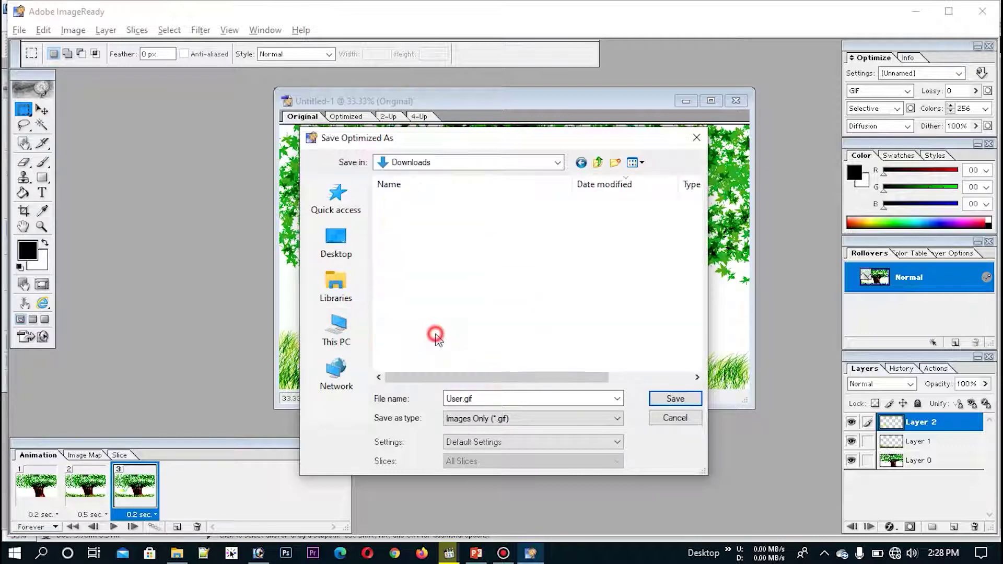
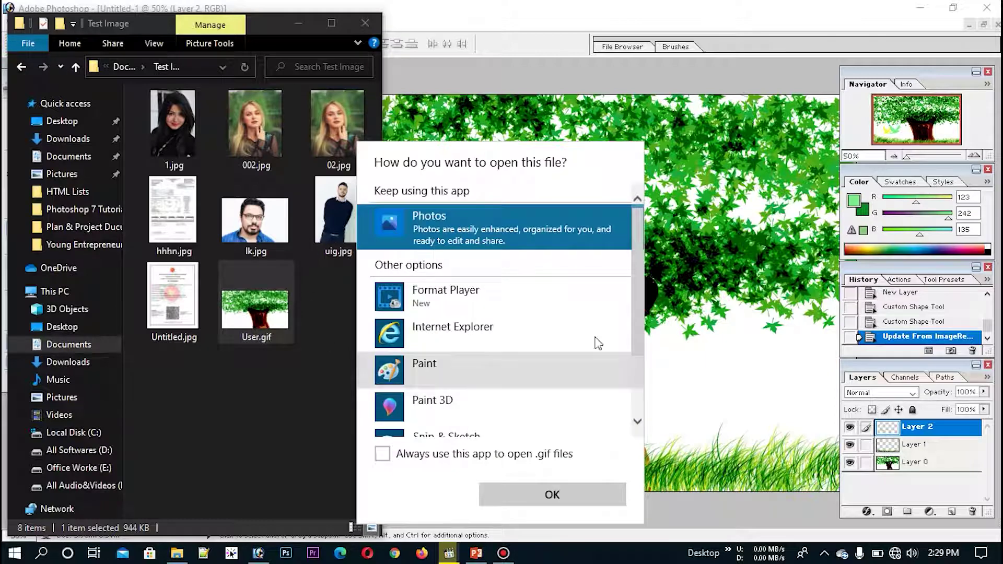
Step: Open the exported User.gif in Photos, view the animation maximized, and return to Photoshop
left_click(547, 495)
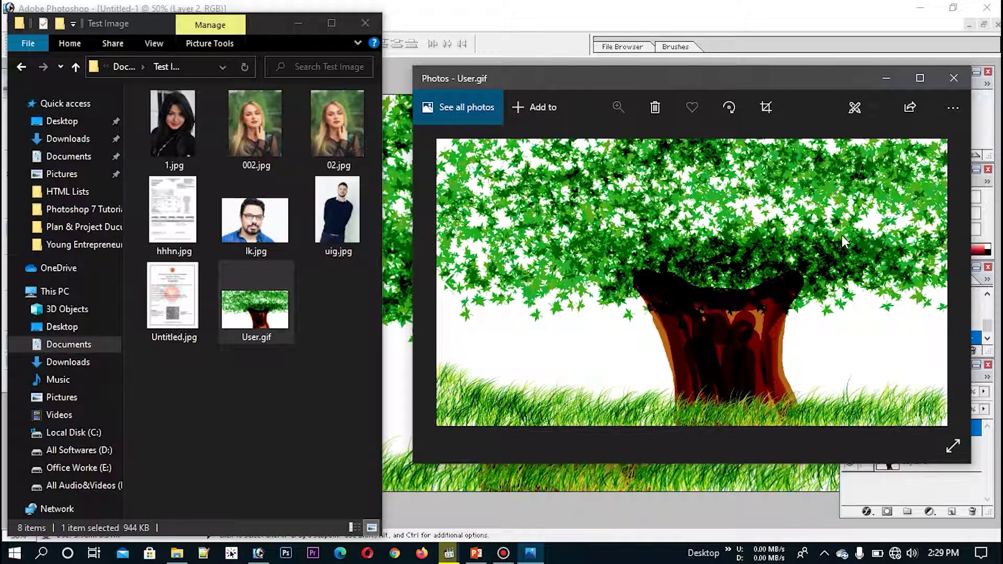
left_click(920, 79)
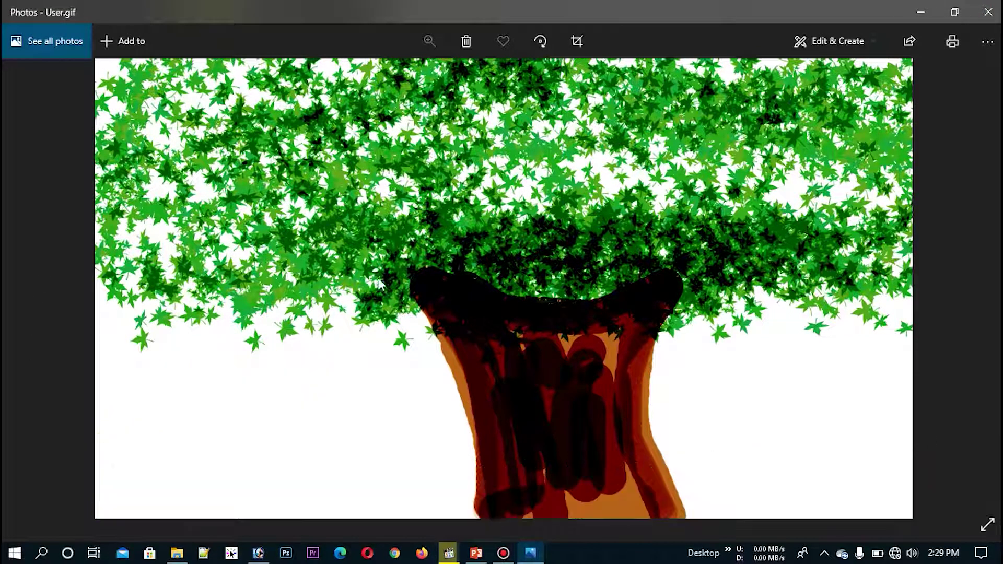
left_click(988, 12)
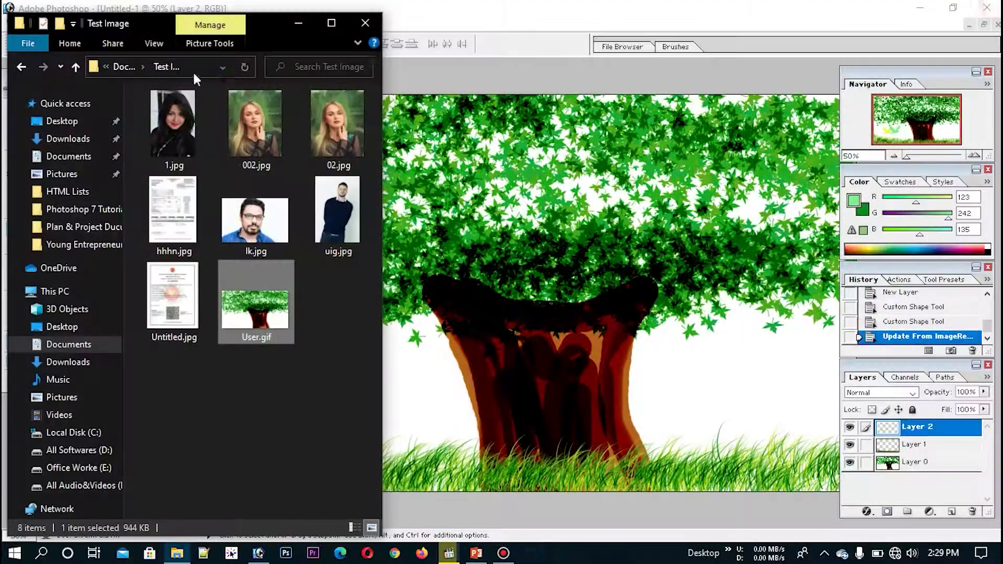
left_click(306, 24)
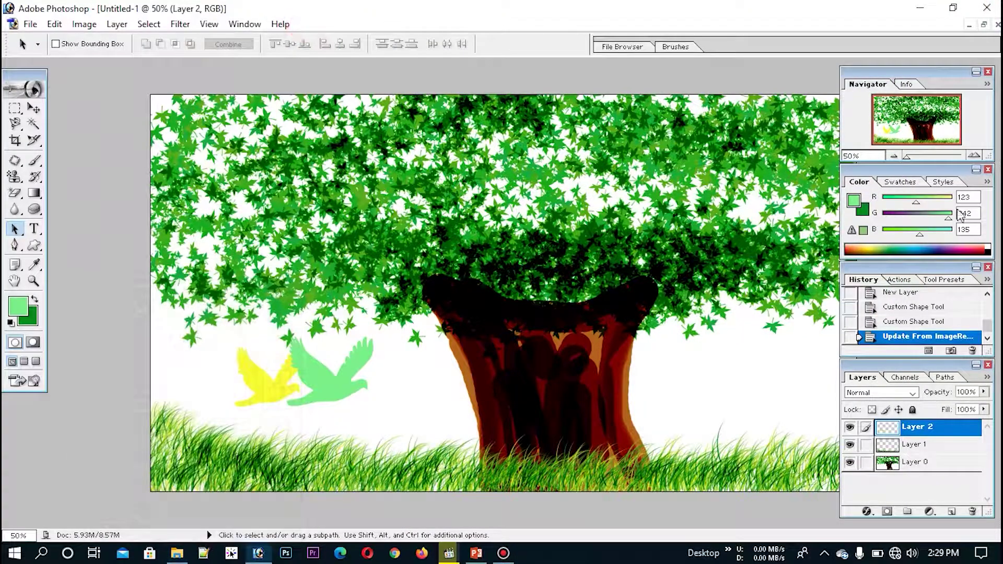